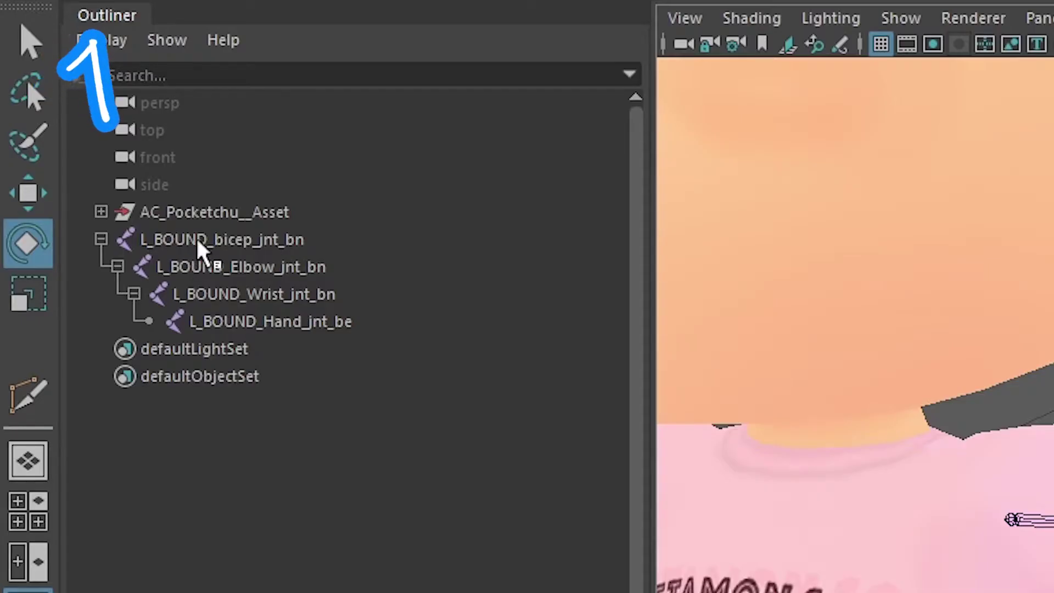
Step: Replace BOUND_ with IK_ in the joint names of the duplicated arm chain's hierarchy
left_click(101, 238)
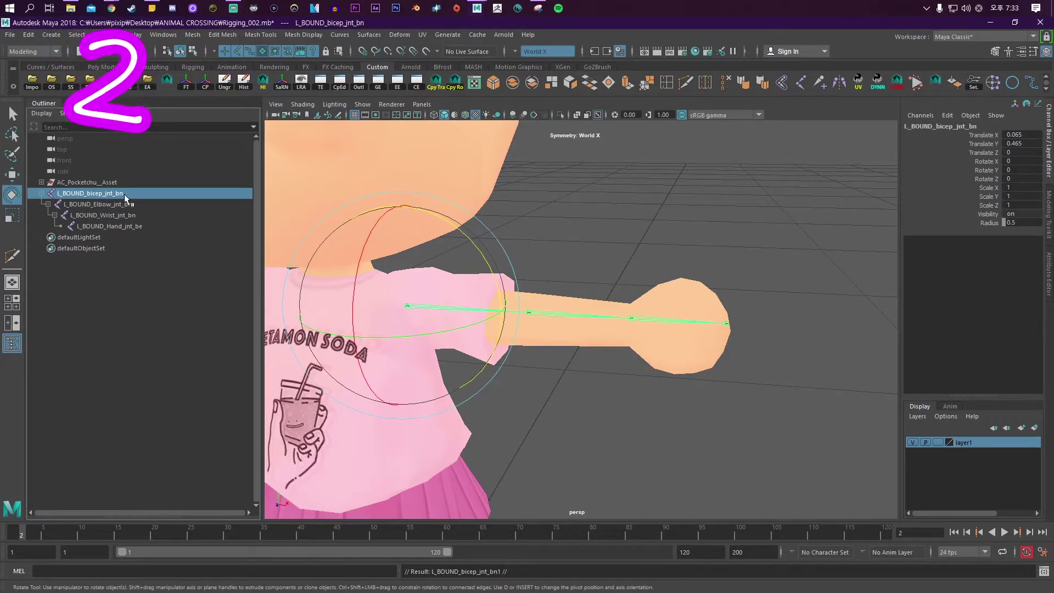
left_click(126, 270, "shift")
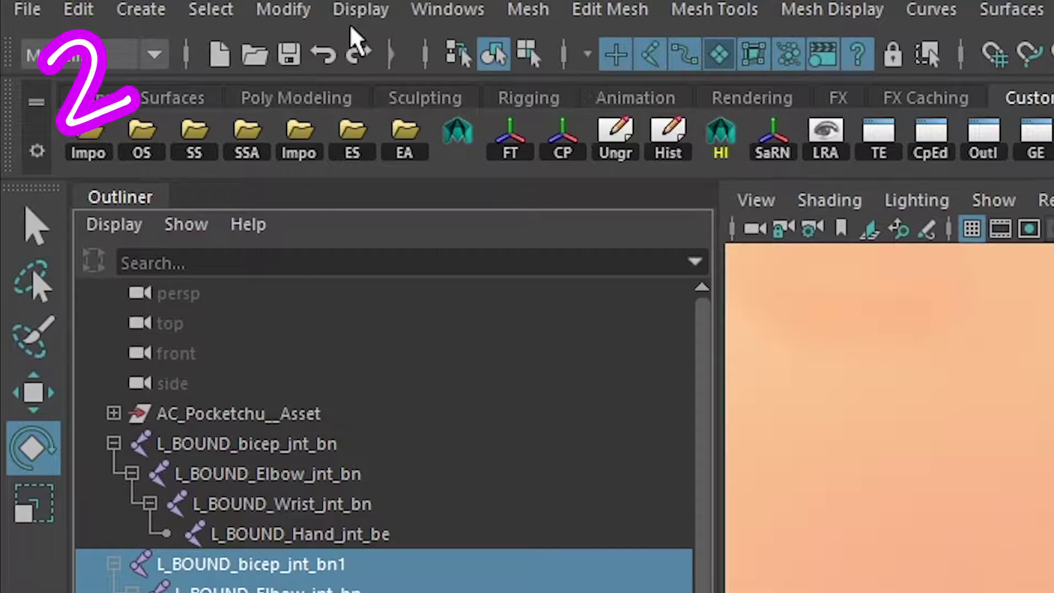
left_click(103, 34)
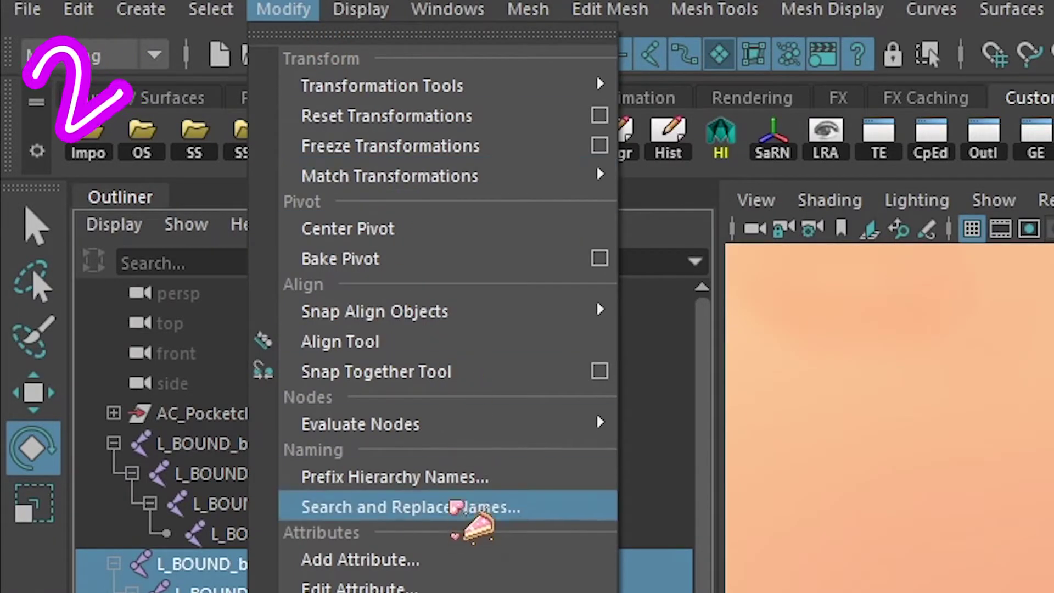
left_click(464, 507)
type("BOUND")
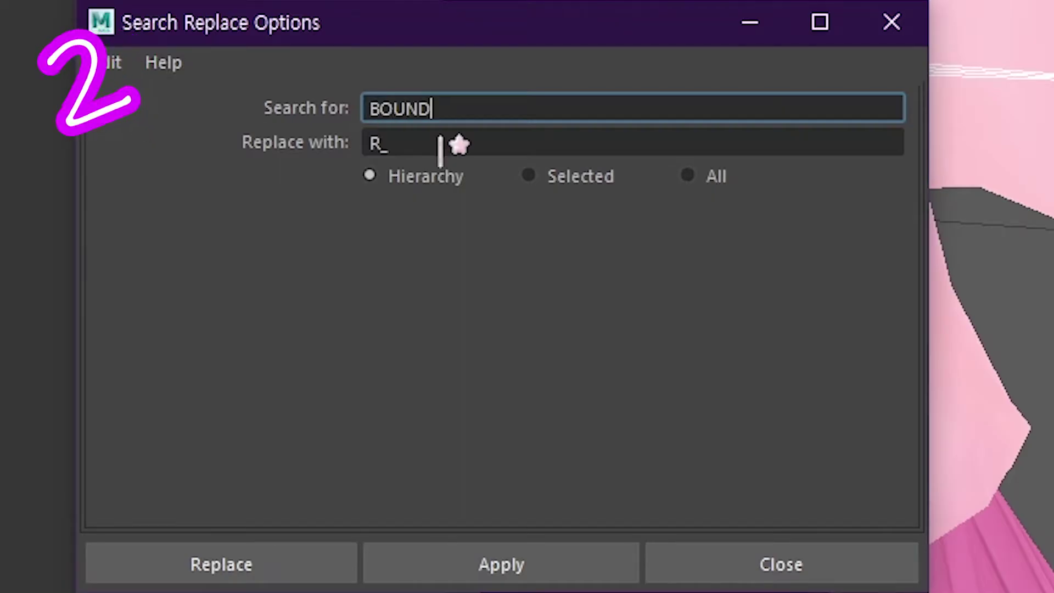
key("Tab")
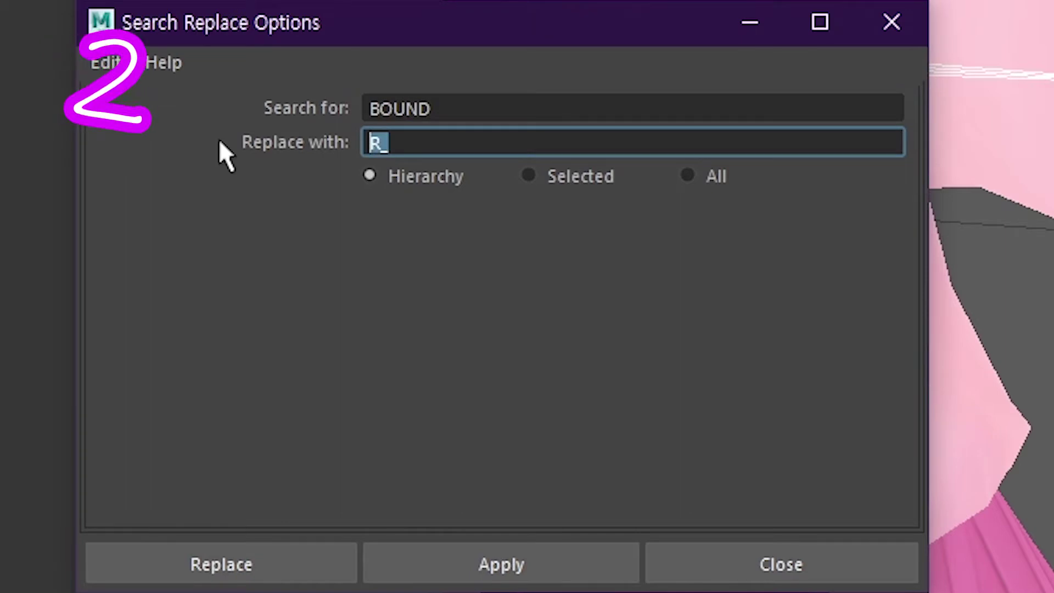
type("IK_")
left_click(471, 108)
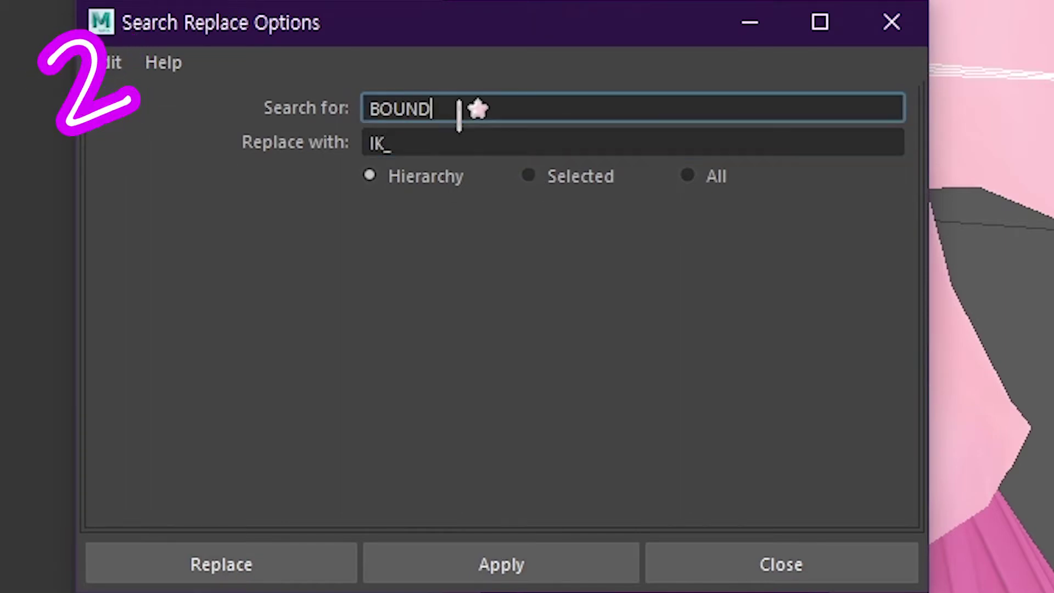
type("_")
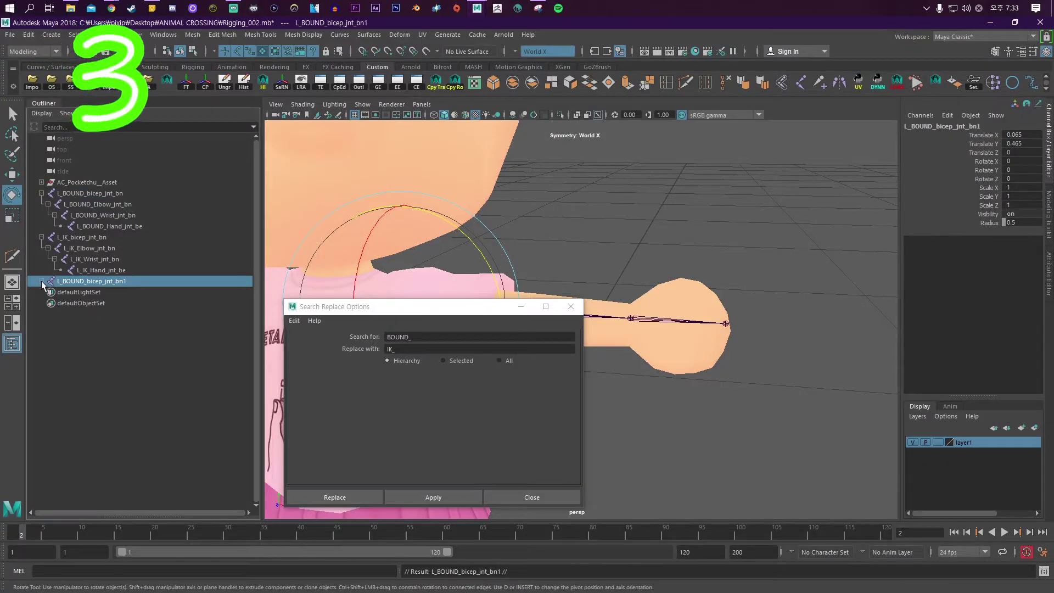
Step: Rename the second duplicated arm chain by replacing BOUND_ with FK_
left_click(42, 281, "shift")
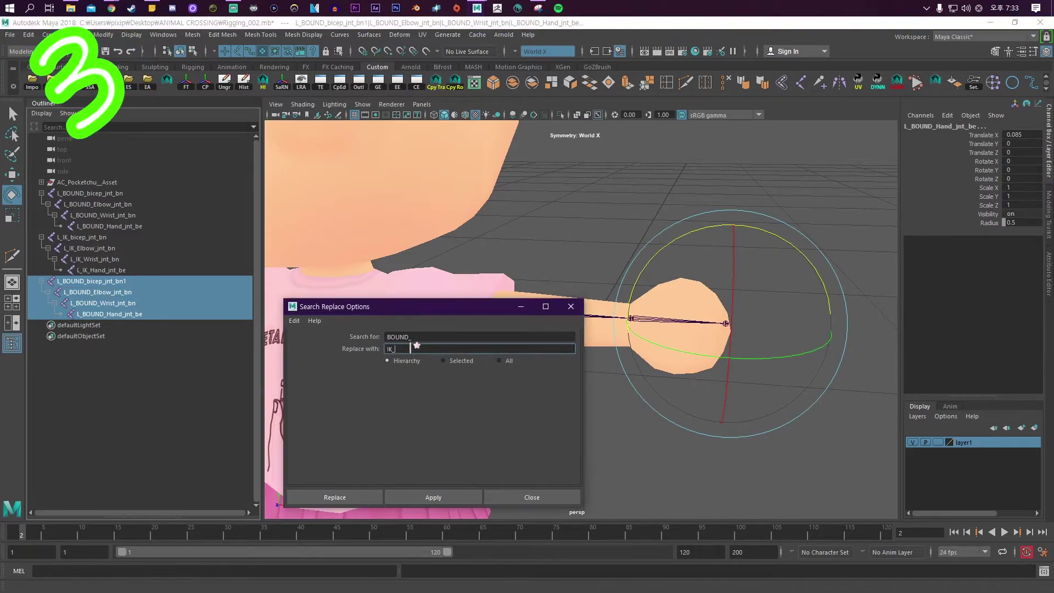
left_click_drag(412, 349, 349, 347)
type("FK_")
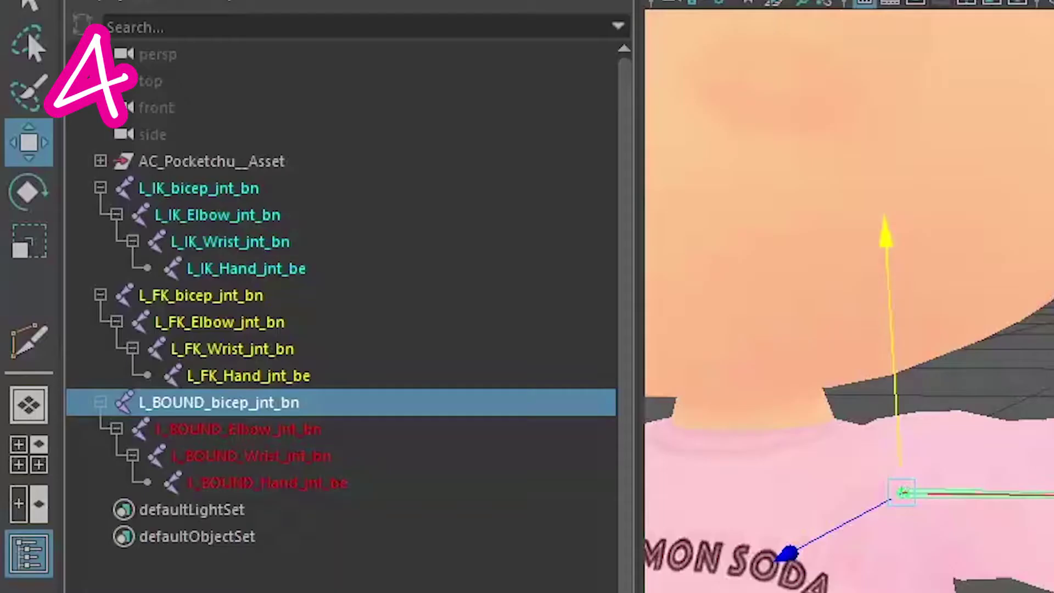
Step: Orient-constrain the bound bicep to the IK and FK biceps with Maintain offset off
left_click(293, 187)
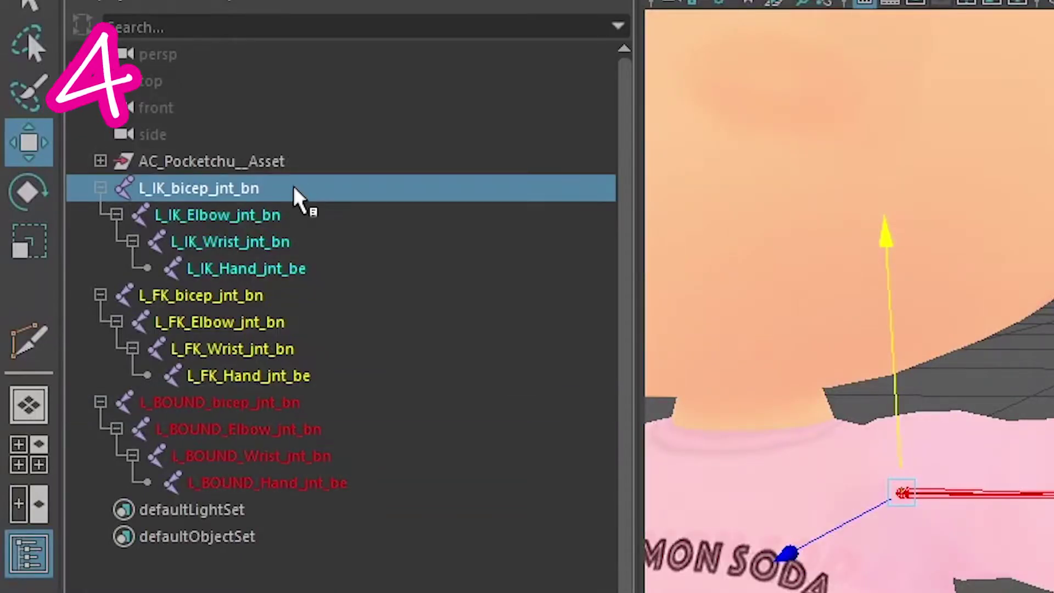
left_click(216, 296, "ctrl")
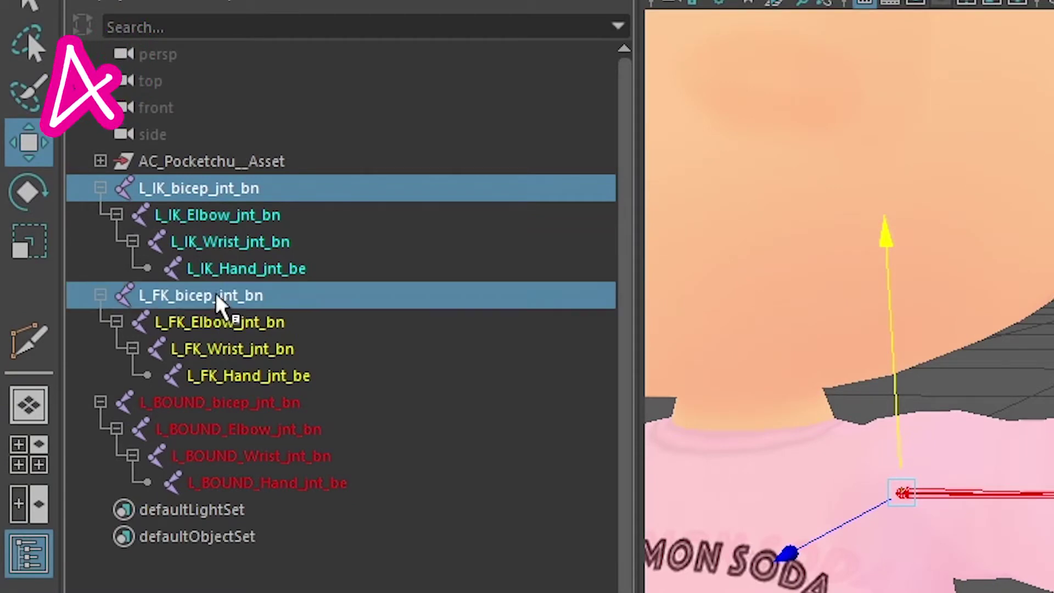
left_click(263, 403, "ctrl")
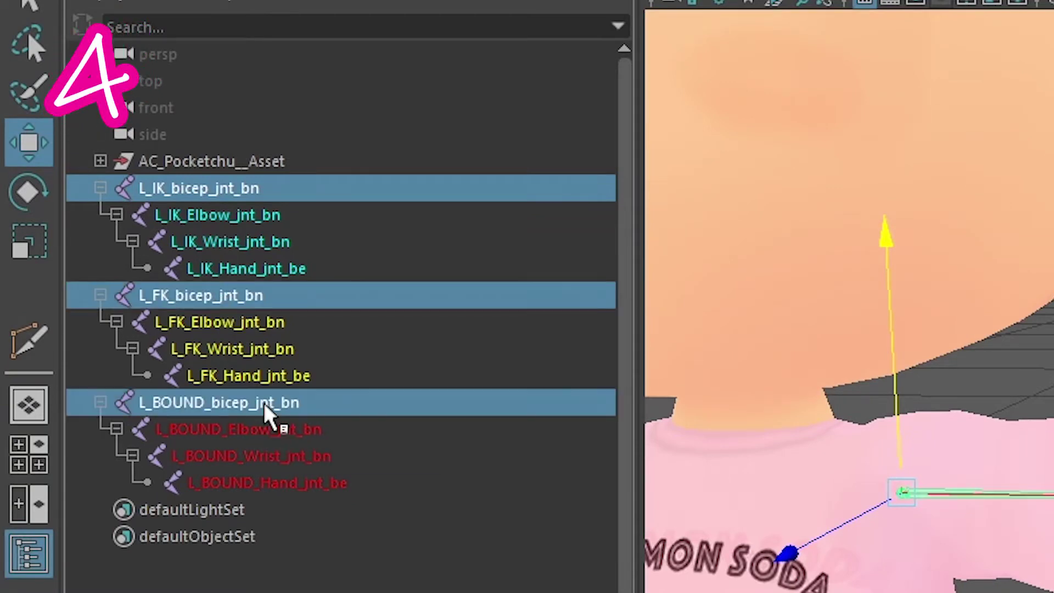
left_click(281, 34)
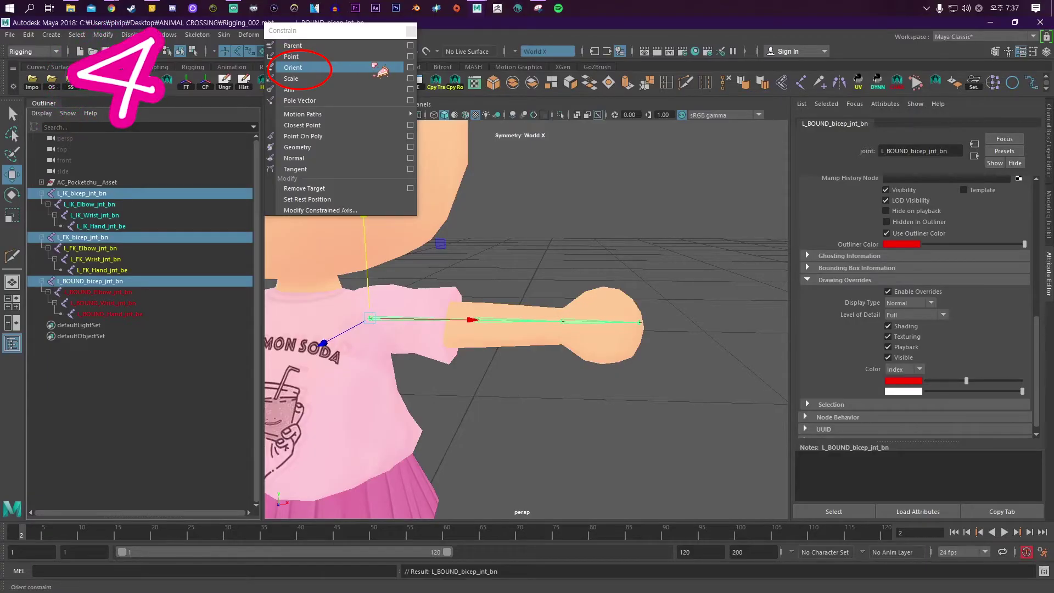
left_click(410, 67)
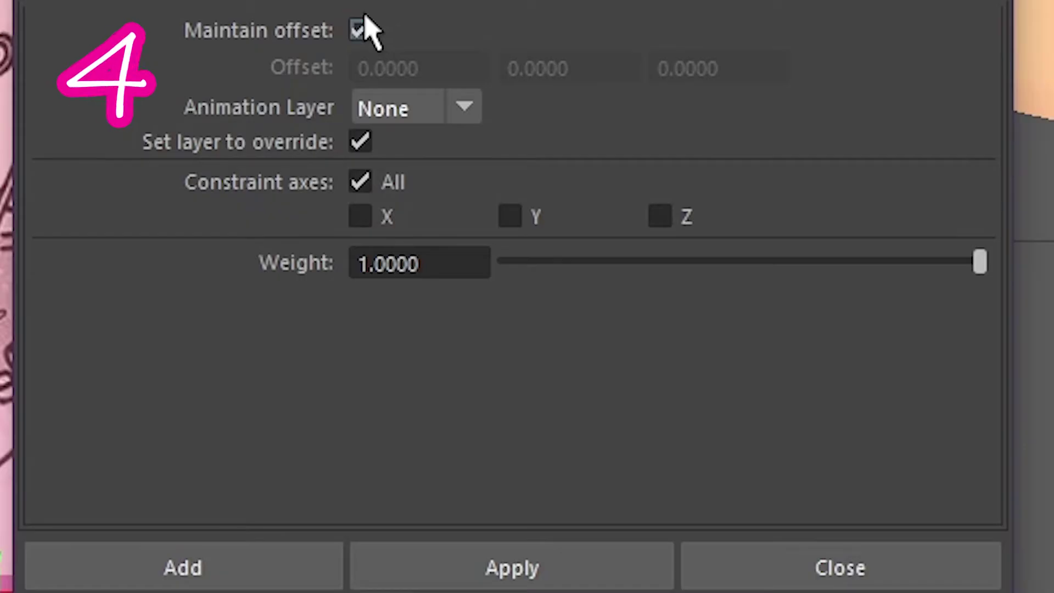
left_click(389, 335)
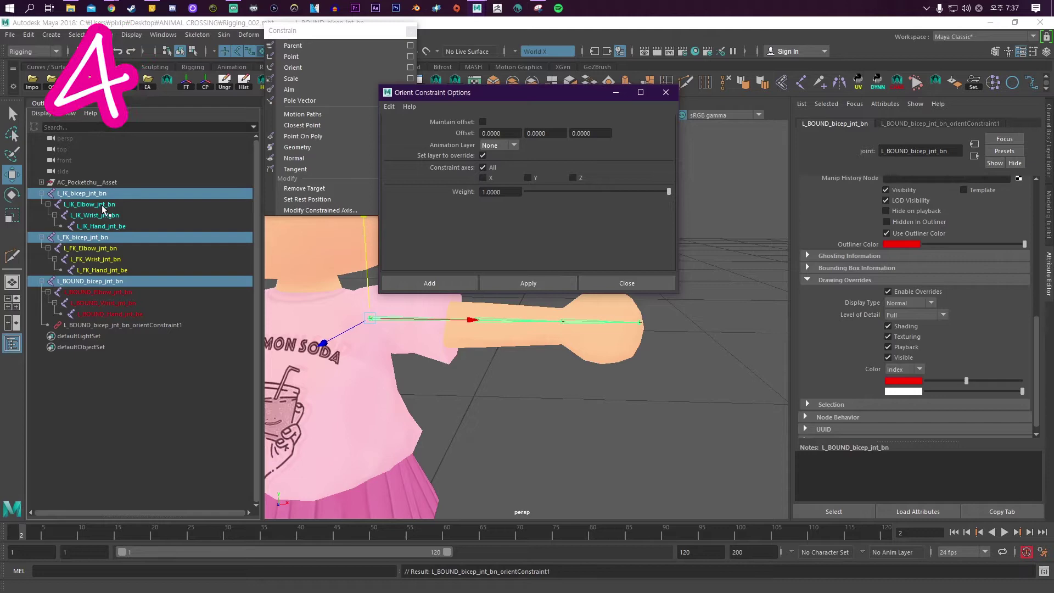
Step: Apply the same orient constraint to the bound elbow and wrist joints
key("Down")
left_click(520, 285)
key("Down")
left_click(516, 282)
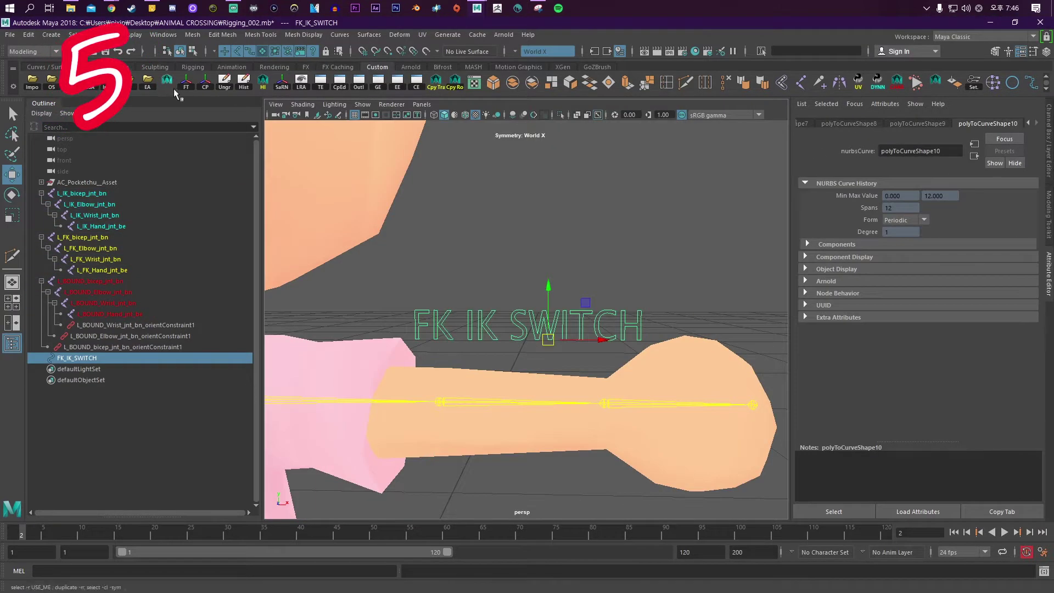
Step: Rename the FK_IK_SWITCH text control in the Outliner to L_Hand_FKIK_CTRL
left_click(774, 345)
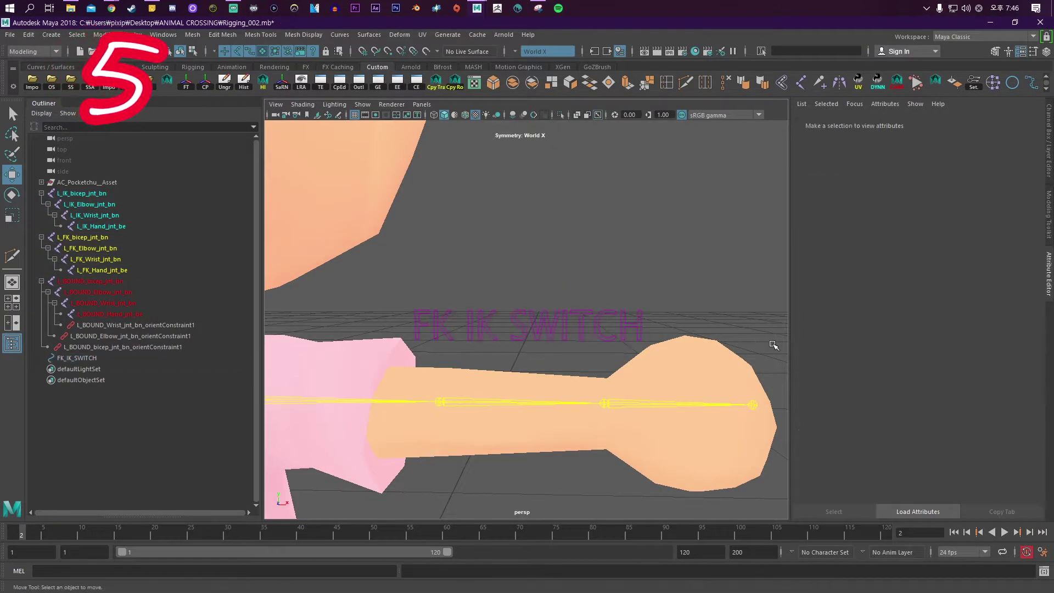
right_click_drag(773, 346, 664, 278, "alt")
double_click(77, 357)
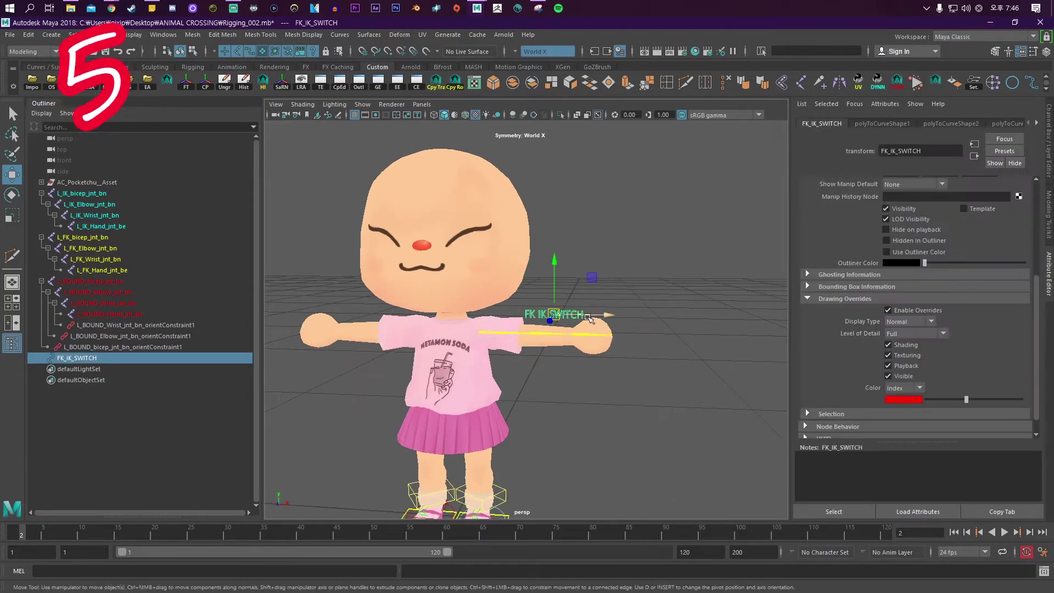
type("L_Hand_FKIK_CTRL.FK = 1 - L_Hand_FKIK_CTRL.IK;")
left_click_drag(110, 358, 194, 358)
key("BackSpace")
key("Return")
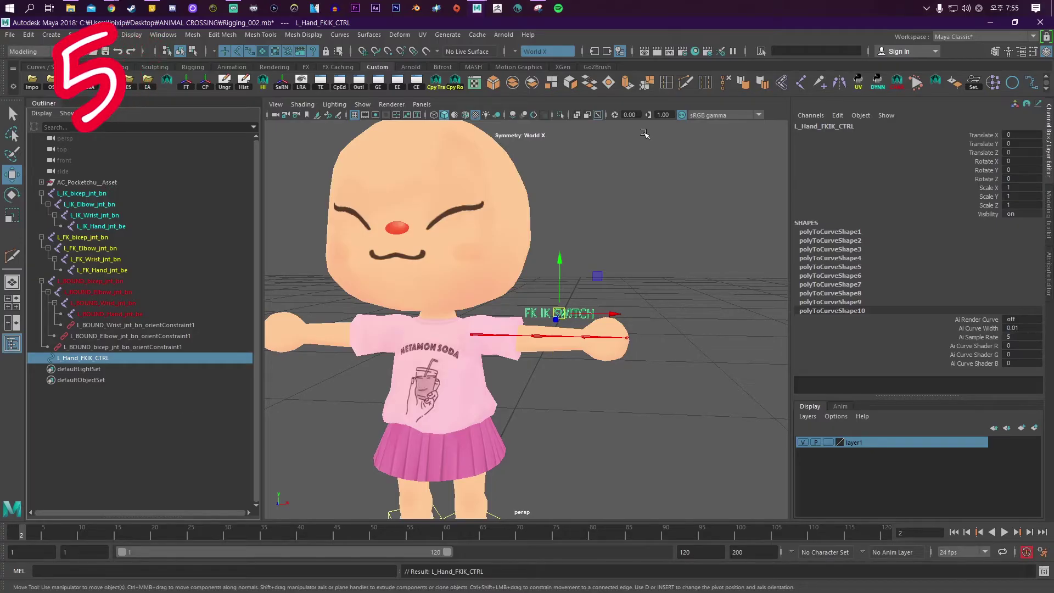
Step: Add a float attribute FK with minimum 0 and maximum 1 to L_Hand_FKIK_CTRL
left_click(836, 116)
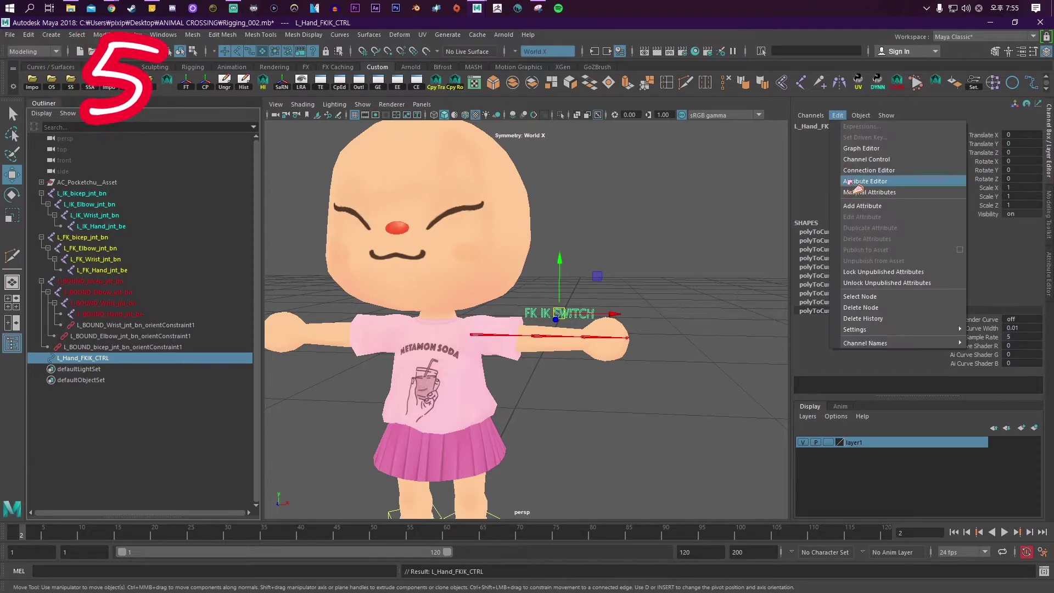
left_click(856, 205)
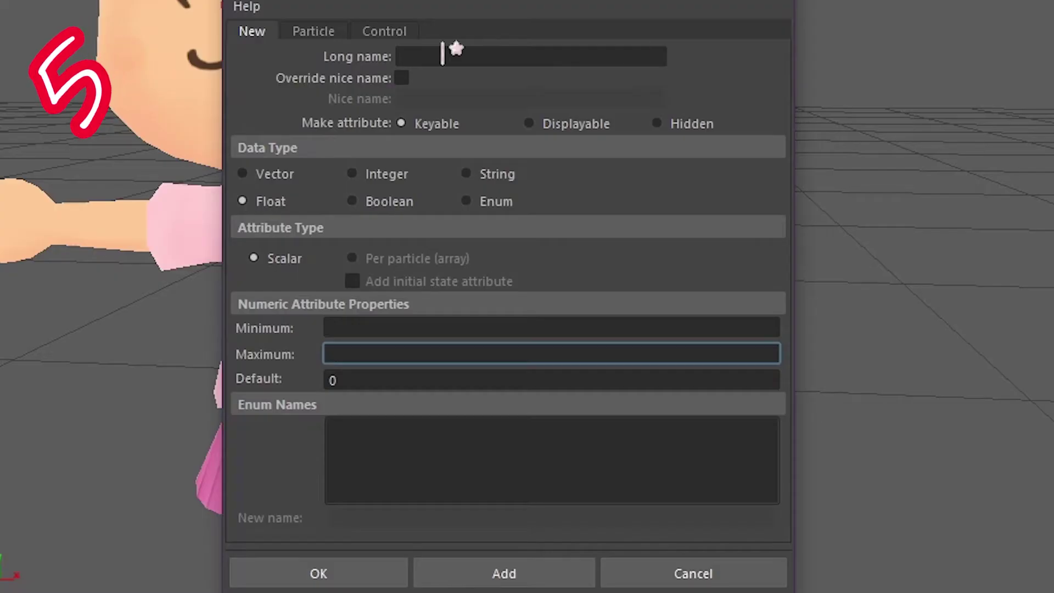
left_click(442, 55)
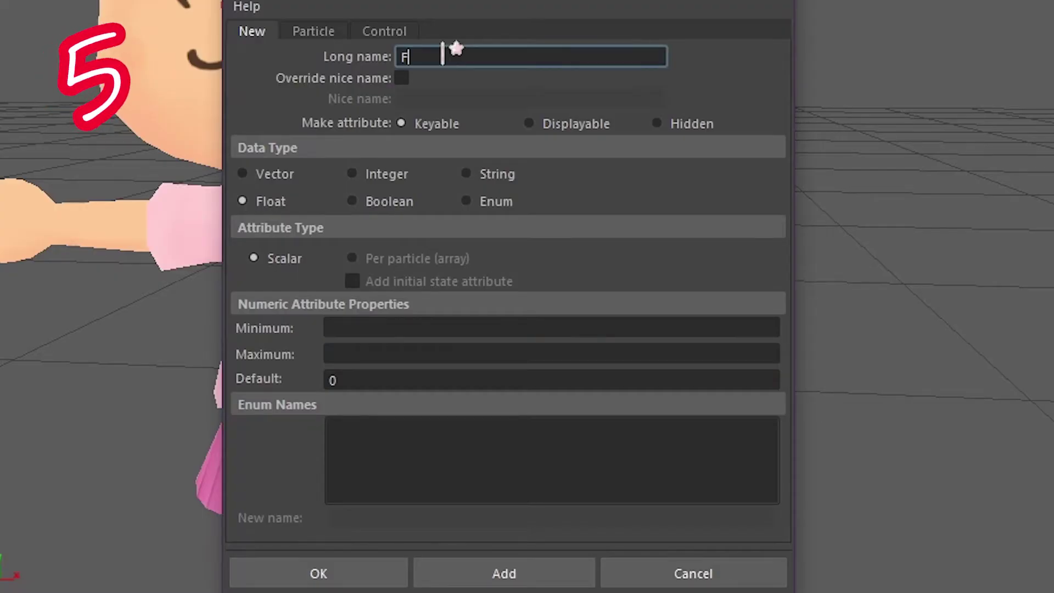
left_click(347, 381)
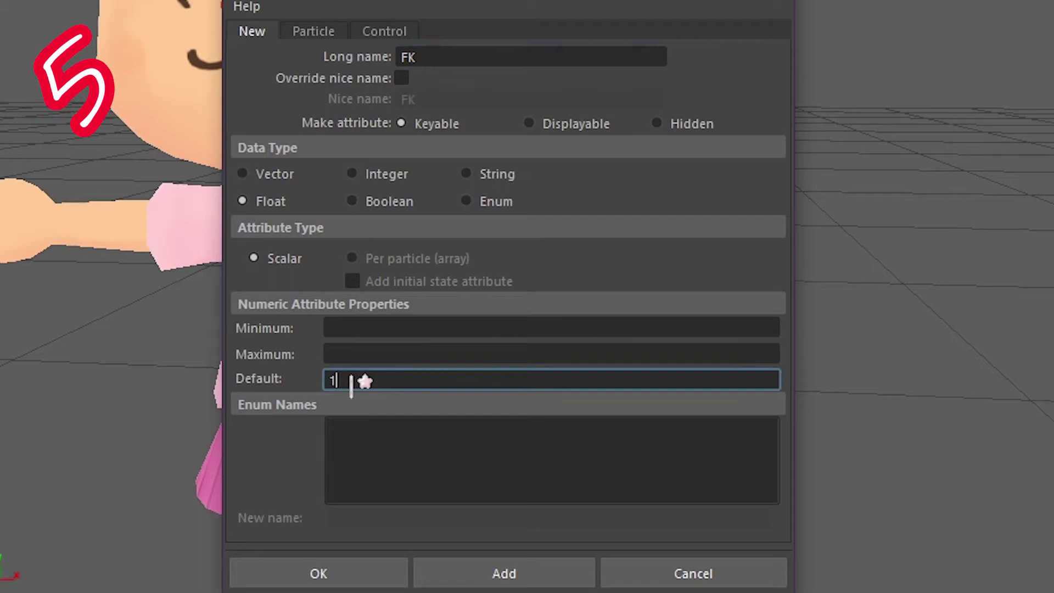
left_click(344, 329)
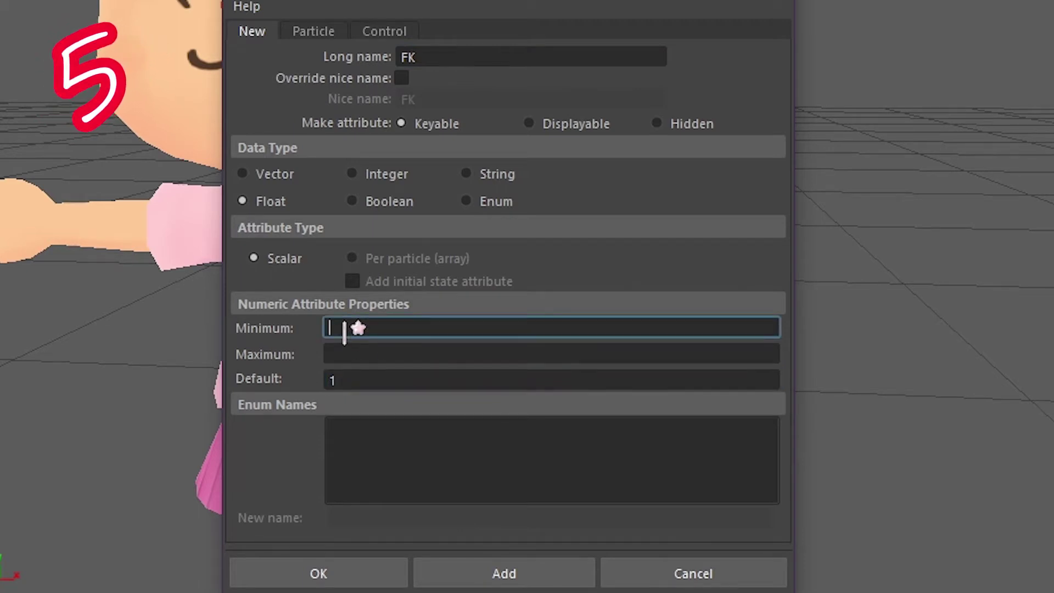
type("0")
left_click(347, 353)
type("1")
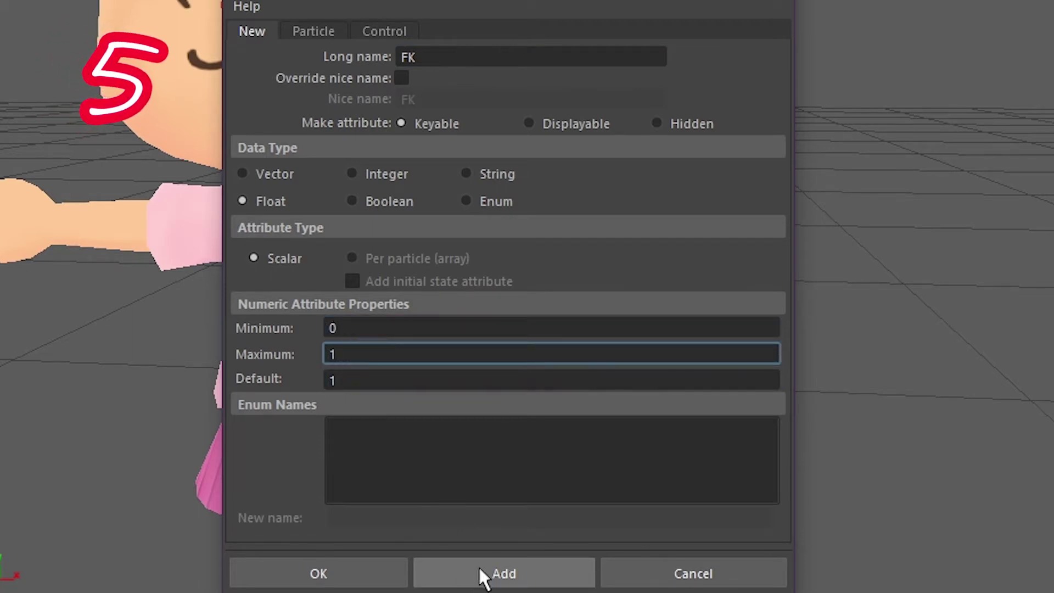
left_click(487, 574)
Step: Add a second float attribute IK ranging from 0 to 1
left_click(439, 61)
type("IK")
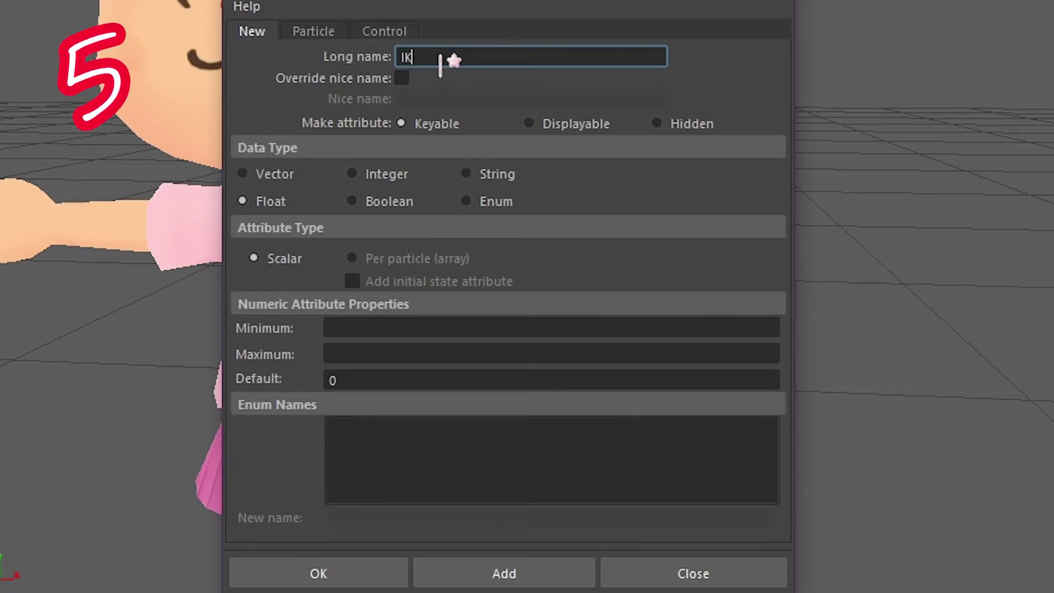
left_click(358, 327)
type("0")
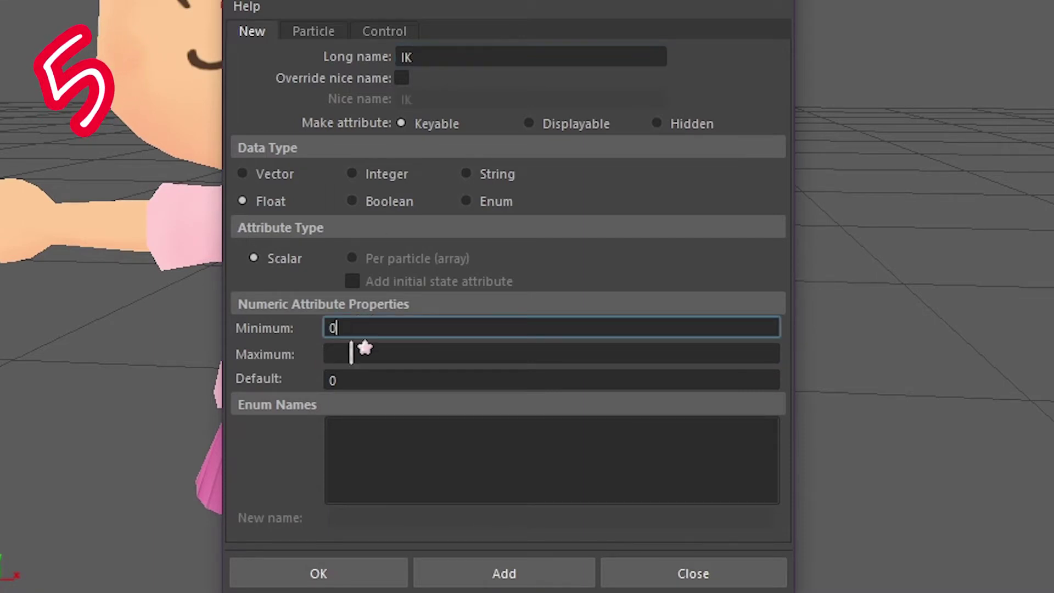
left_click(351, 353)
type("1")
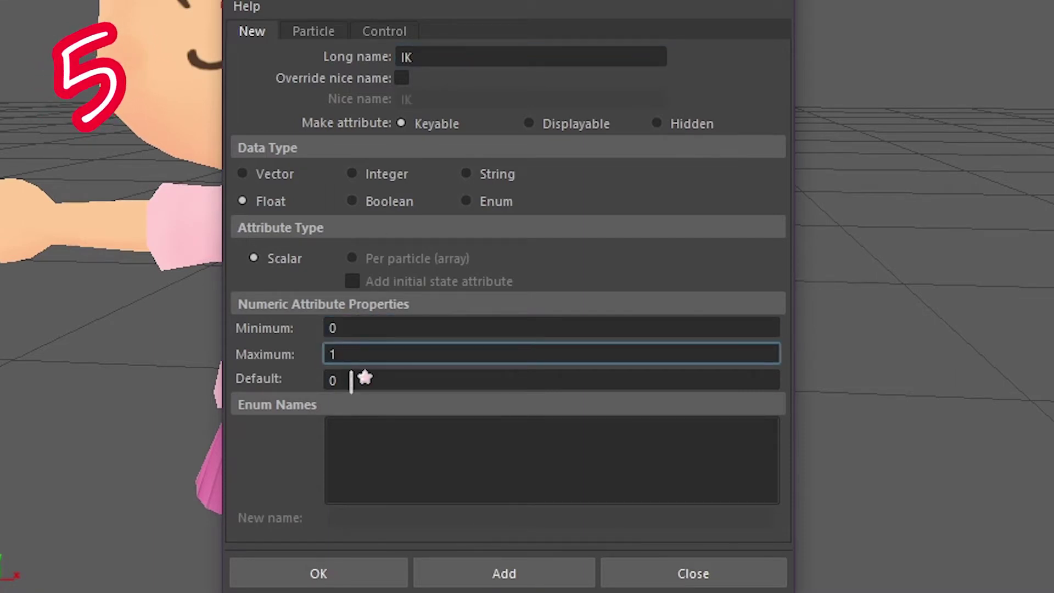
left_click(502, 572)
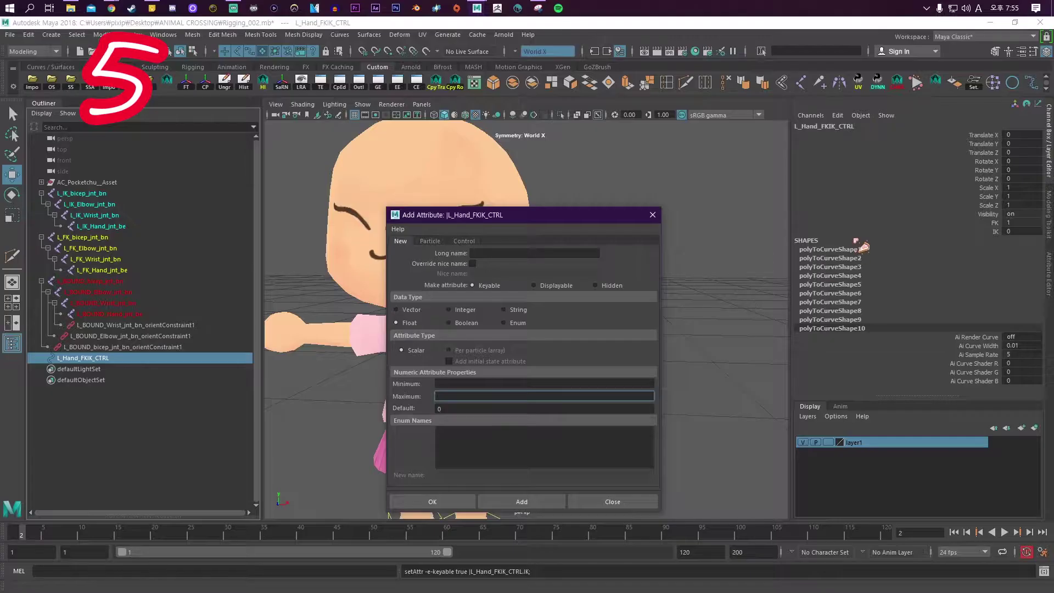
left_click(652, 215)
Step: Lock and hide the control's translate, rotate and scale channels
left_click_drag(955, 135, 948, 210)
right_click(948, 211)
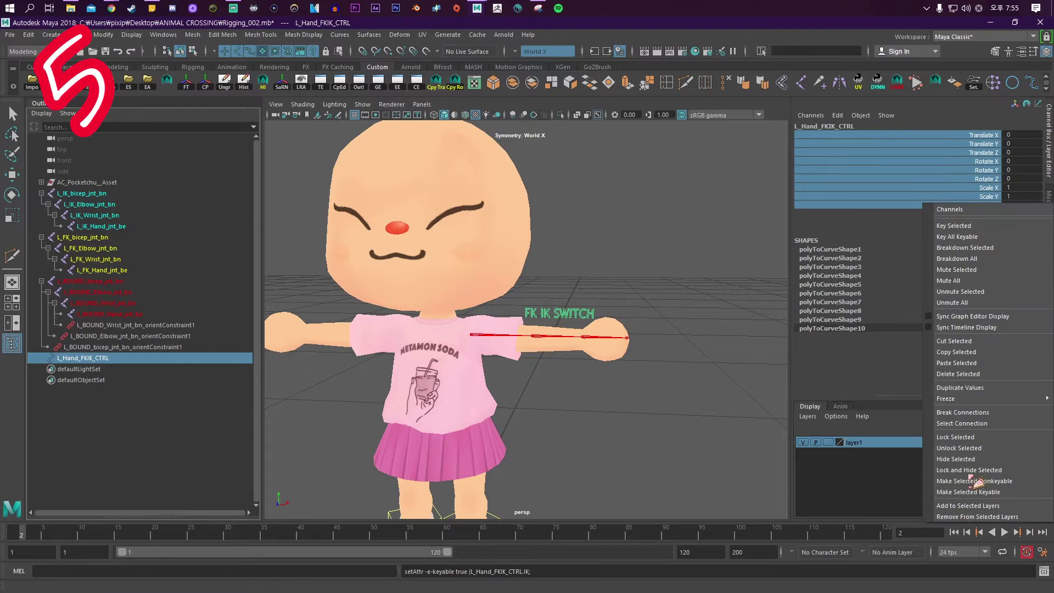
left_click(948, 480)
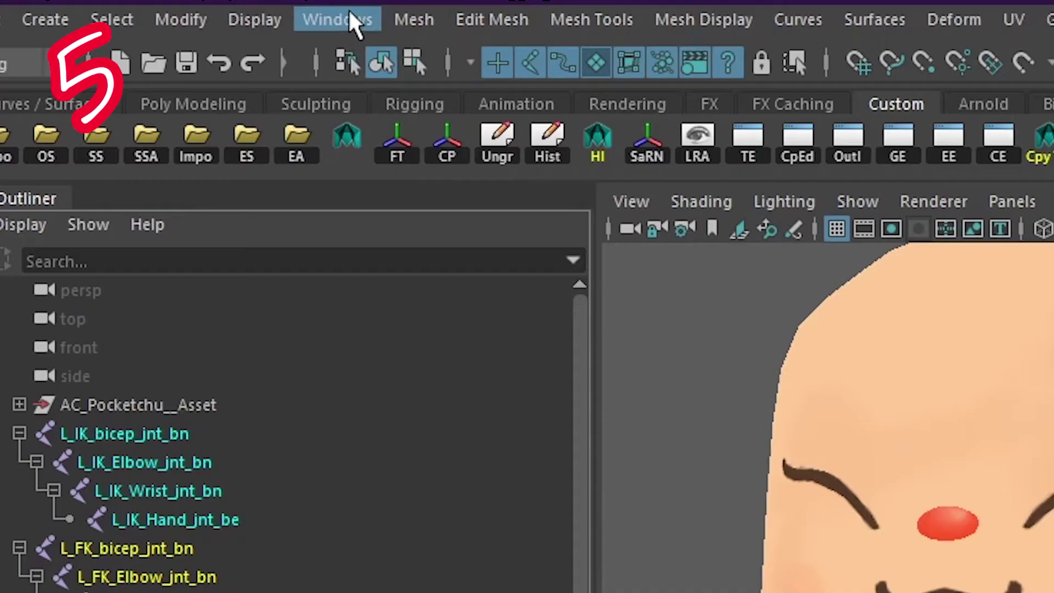
left_click(349, 20)
Step: Create the expression L_Hand_FKIK_CTRL.FK = 1 - L_Hand_FKIK_CTRL.IK in the Expression Editor
mouse_move(527, 296)
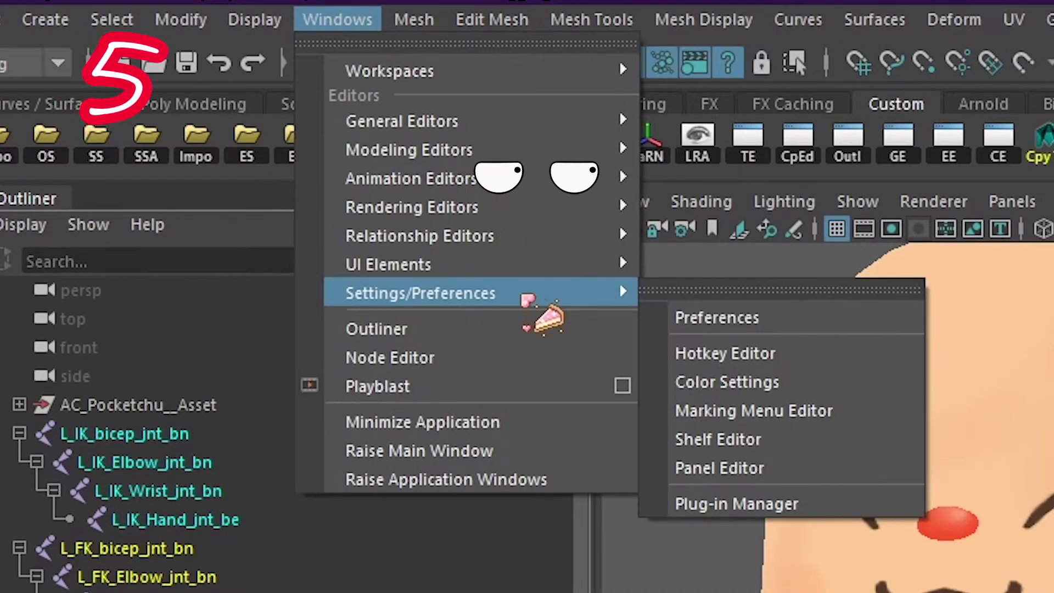
mouse_move(554, 178)
left_click(800, 467)
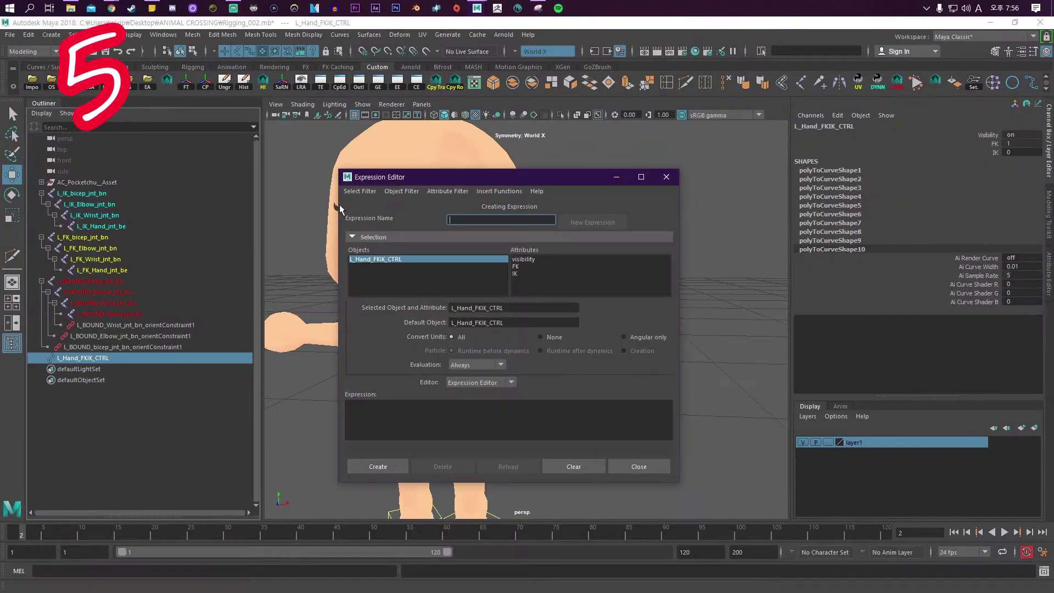
left_click(384, 406)
type("L_Hand_FKIK_CTRL.FK = 1 - L_Hand_FKIK_CTRL.IK;")
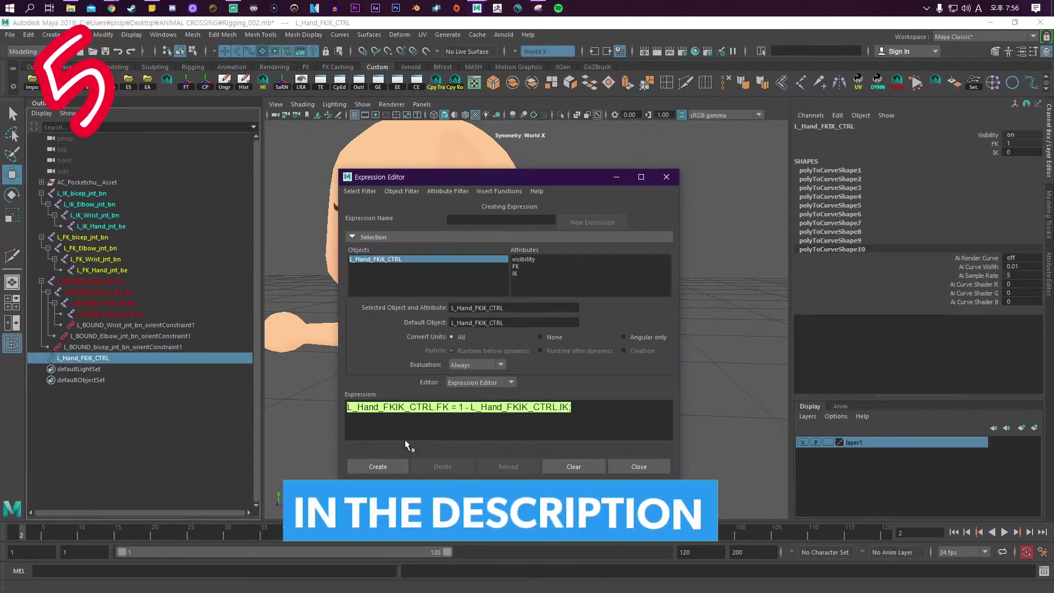
left_click(379, 466)
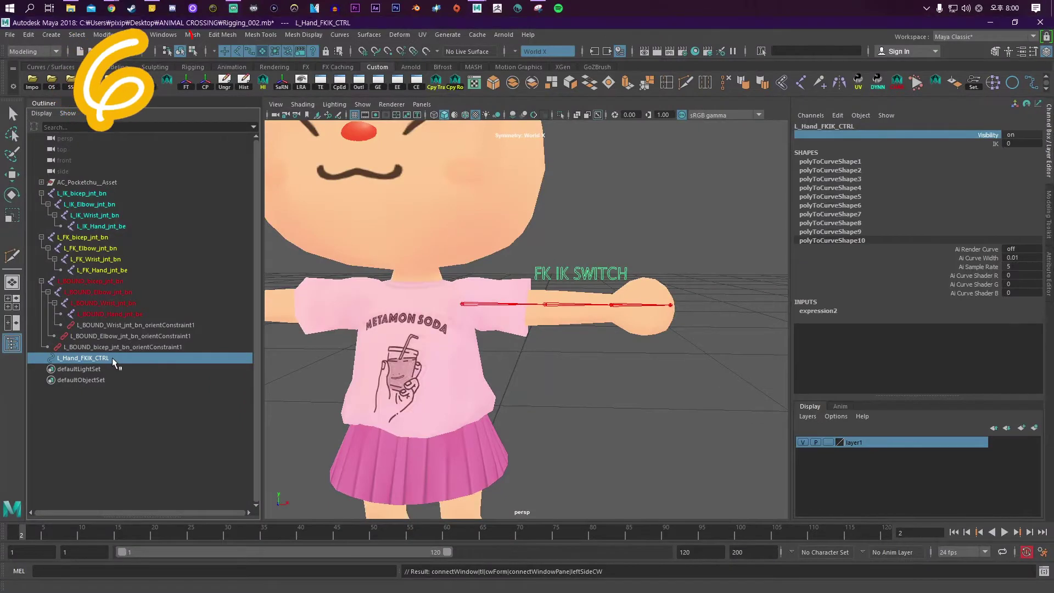
Step: Load the wrist orient constraint into the Connection Editor, showing only keyable attributes
left_click(164, 35)
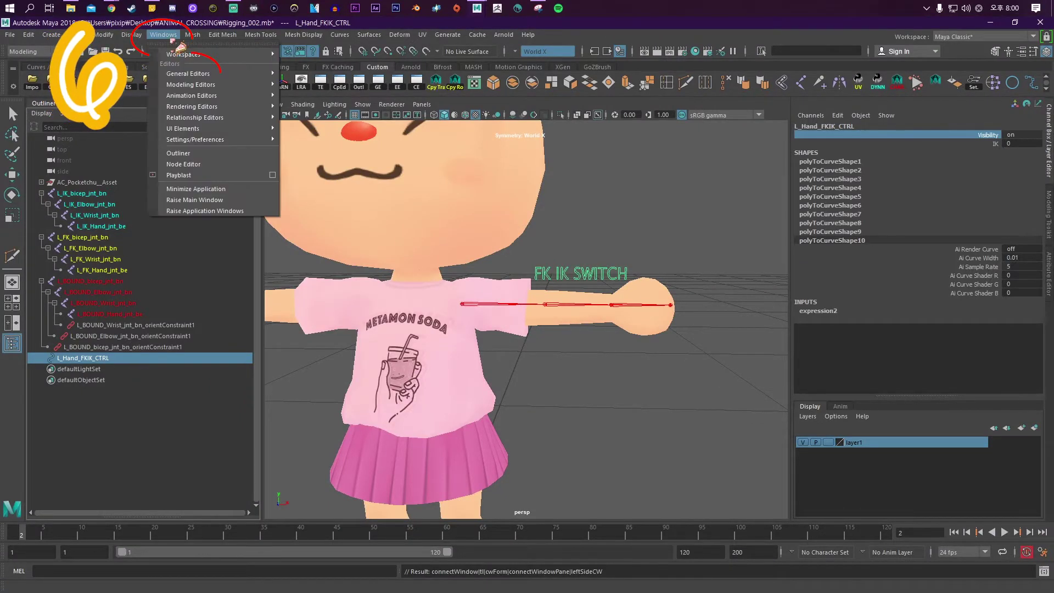
mouse_move(242, 75)
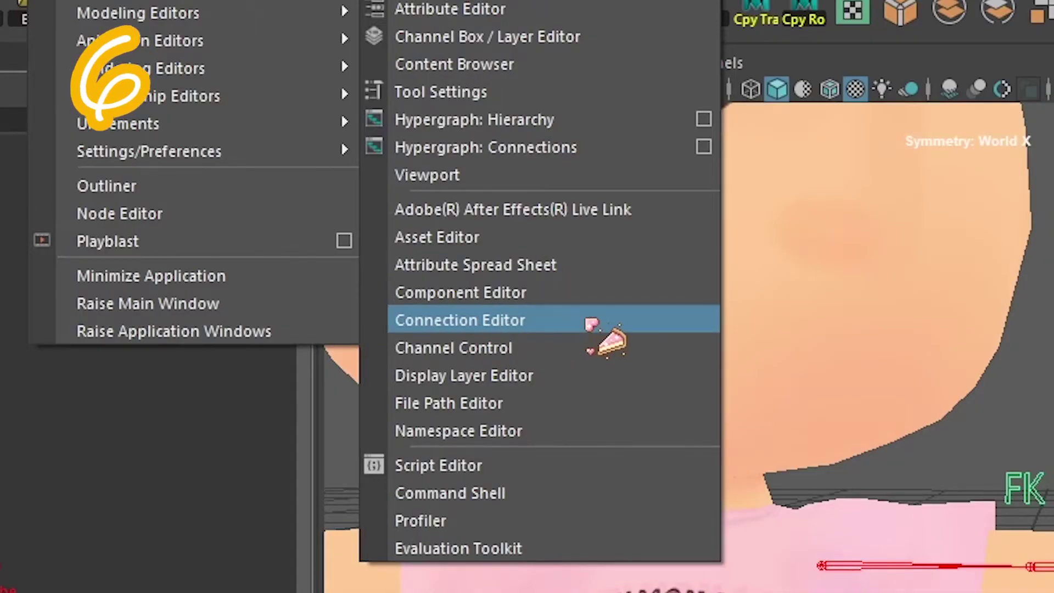
left_click(378, 208)
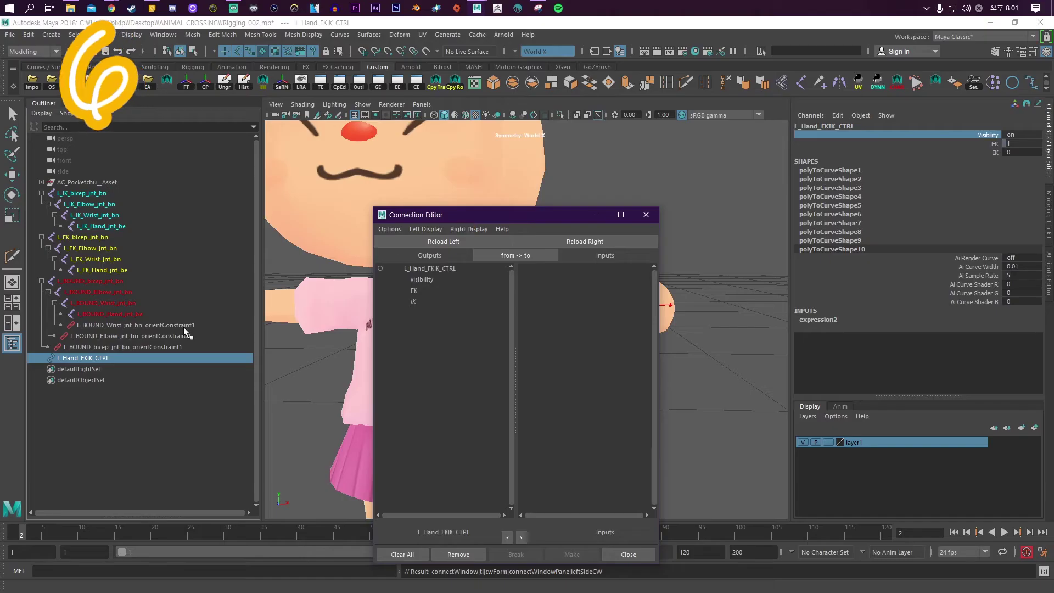
left_click(176, 324)
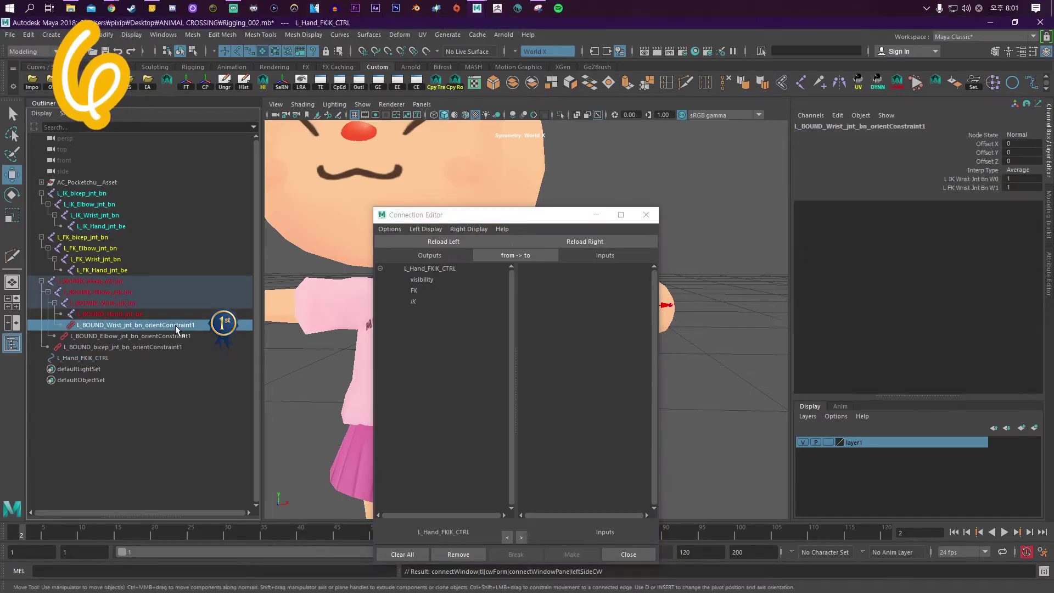
left_click(560, 238)
left_click(475, 229)
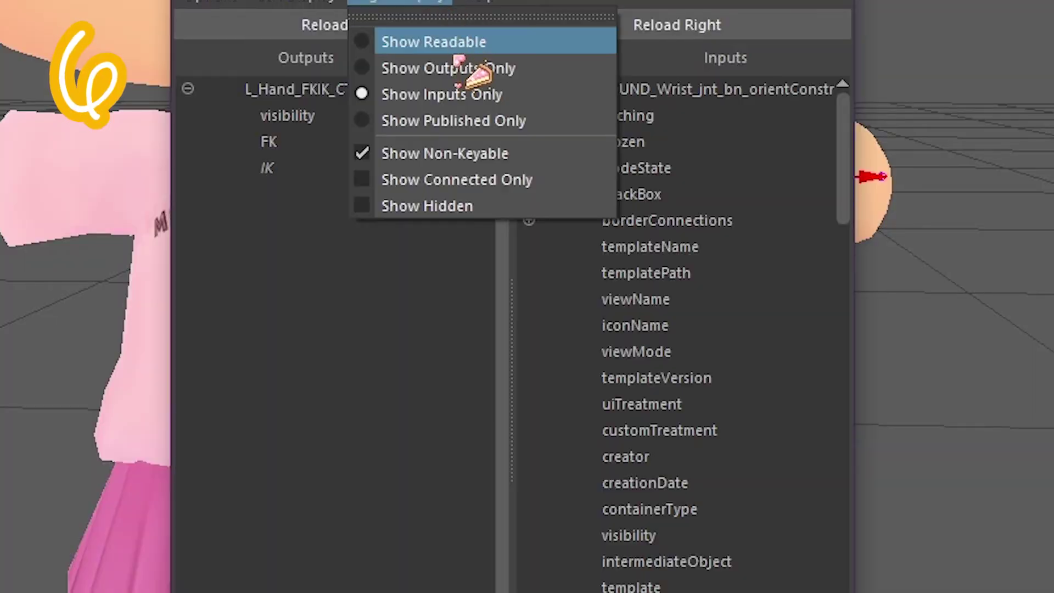
left_click(463, 155)
Step: Connect the control's IK and FK attributes to the wrist, elbow and bicep constraint weights
left_click(291, 142)
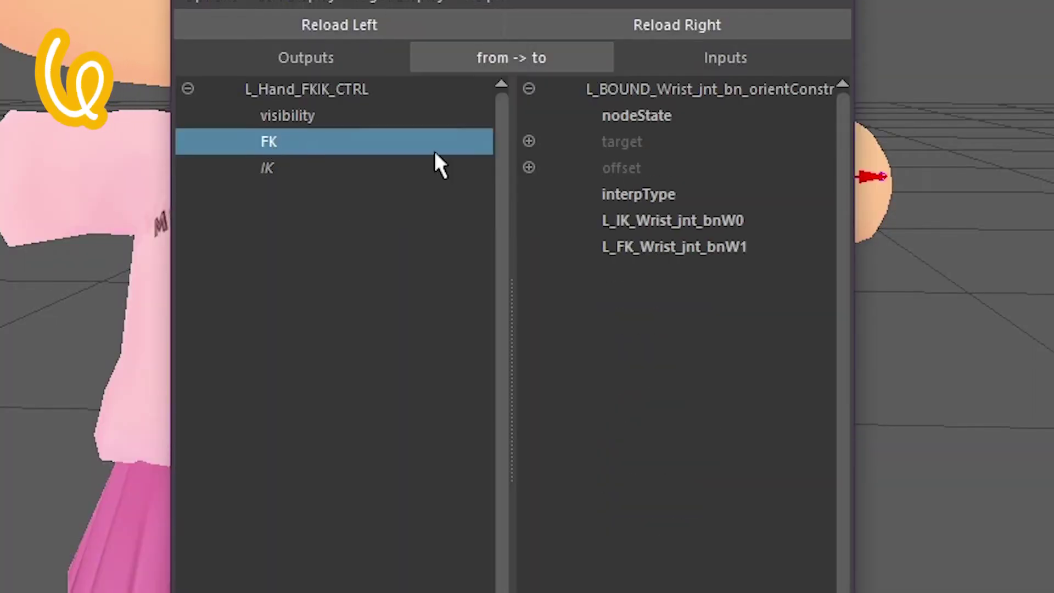
left_click(625, 247)
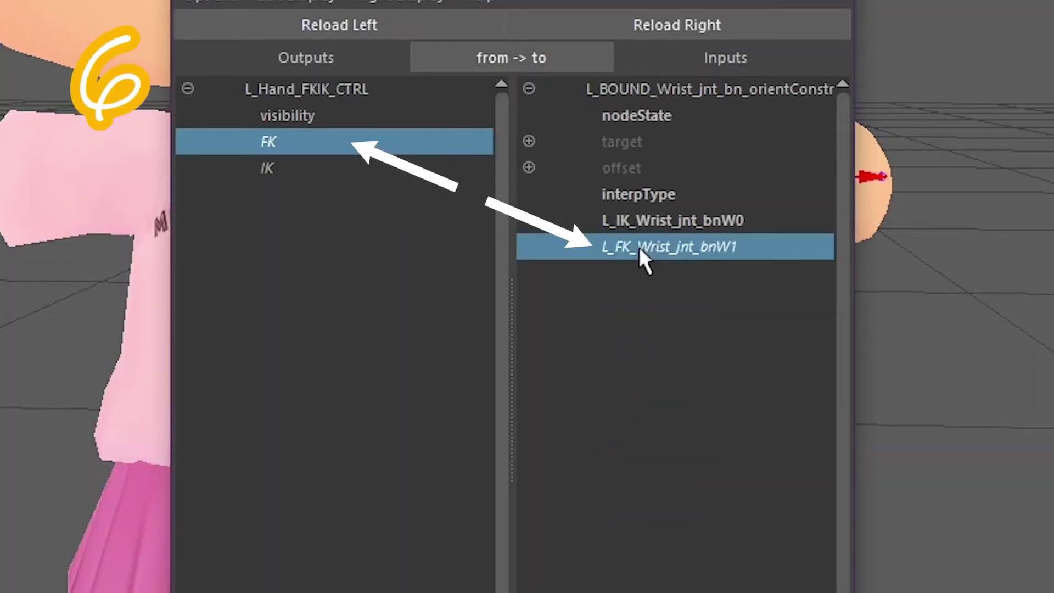
left_click(296, 168)
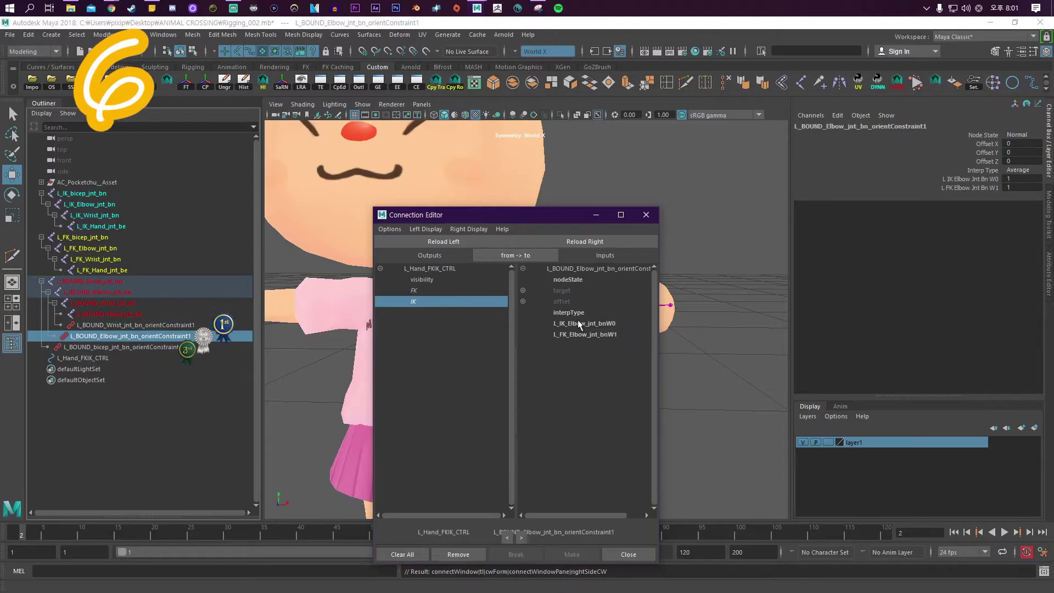
left_click(577, 324)
left_click(456, 291)
left_click(590, 334)
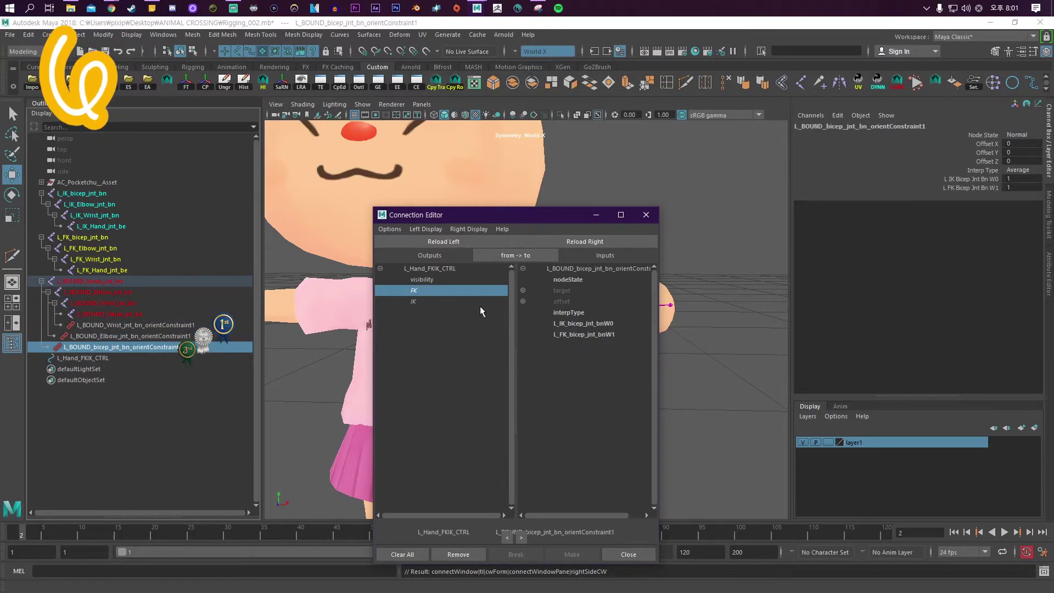
left_click(477, 301)
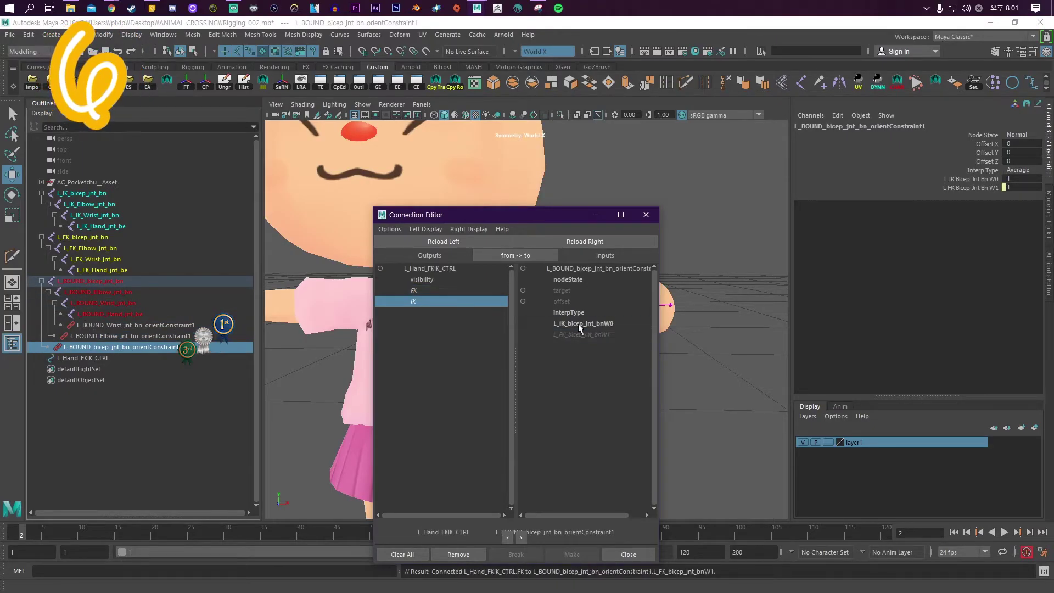
left_click(579, 325)
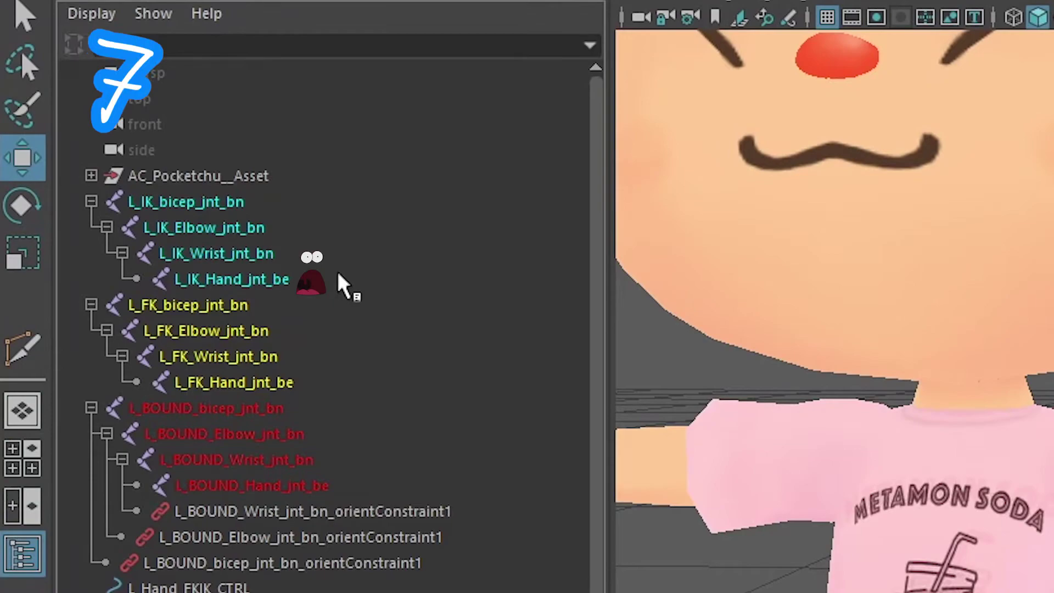
Step: Create a single-chain IK handle from L_IK_bicep_jnt_bn to L_IK_Wrist_jnt_bn
left_click(229, 278, "shift")
left_click(198, 35)
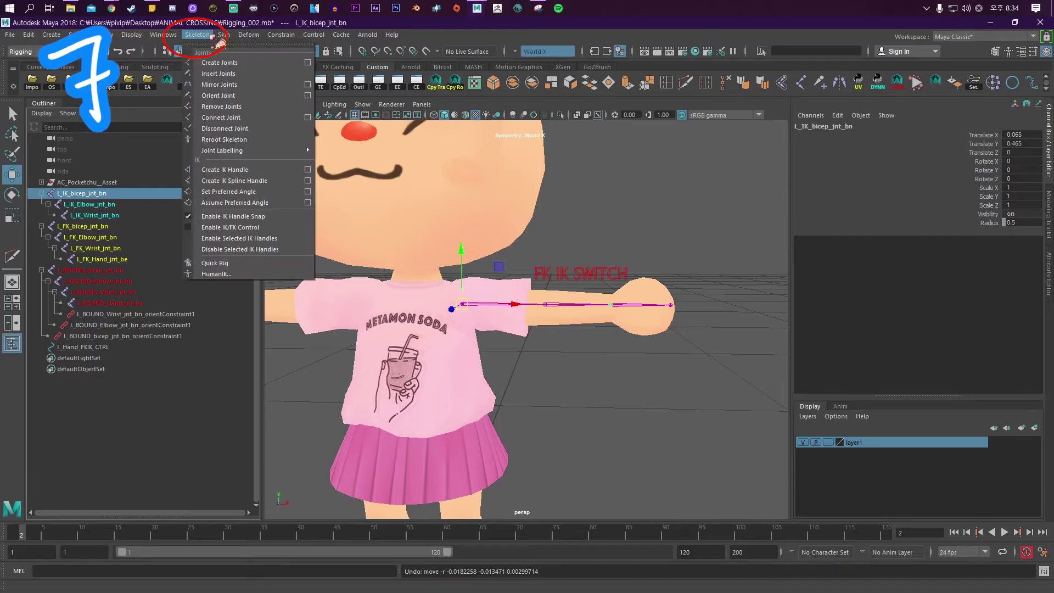
left_click(307, 169)
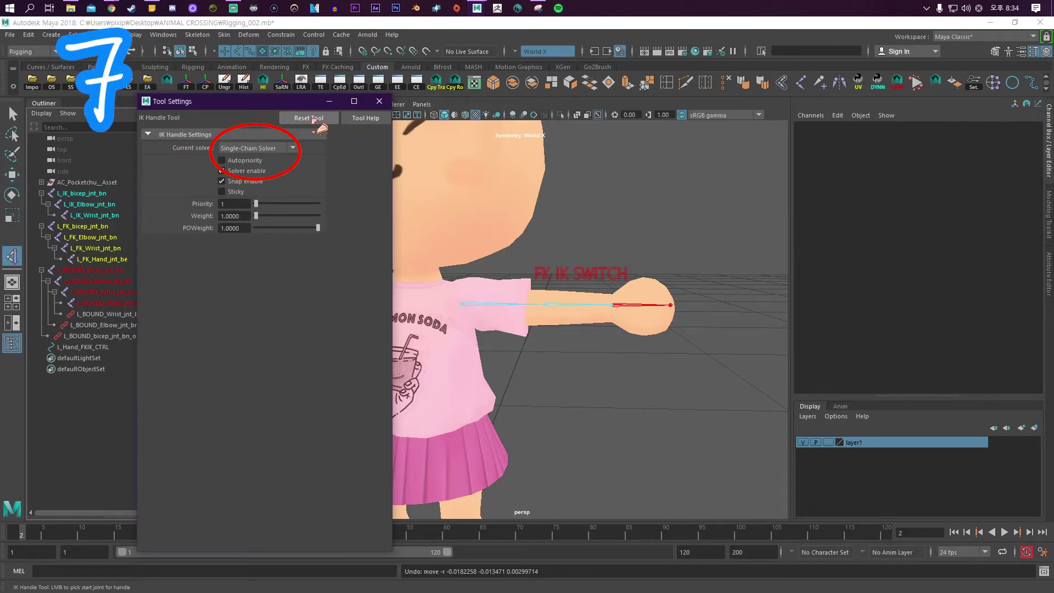
left_click(107, 193)
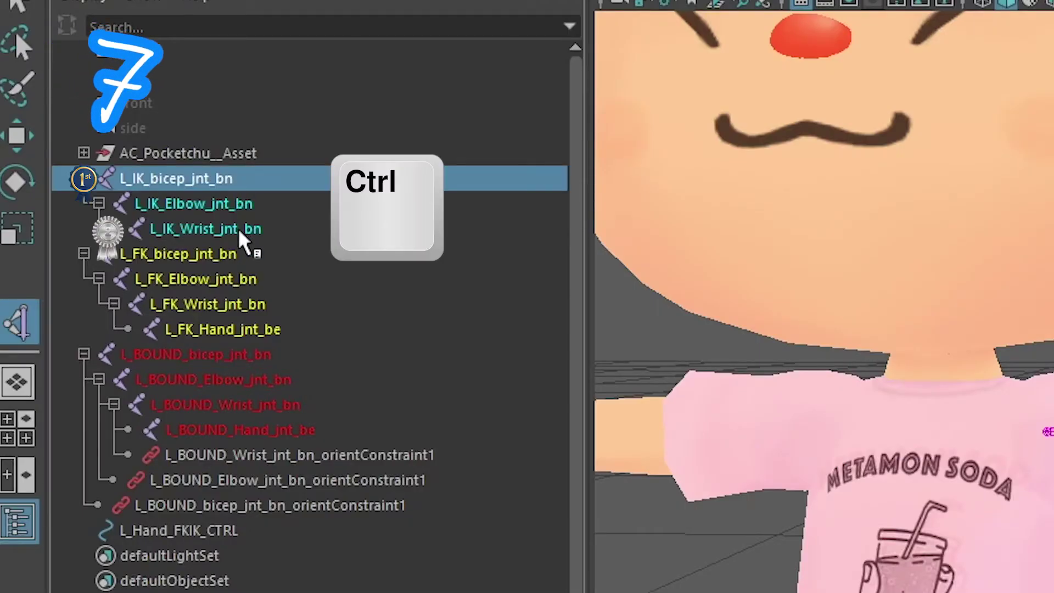
left_click(238, 229, "ctrl")
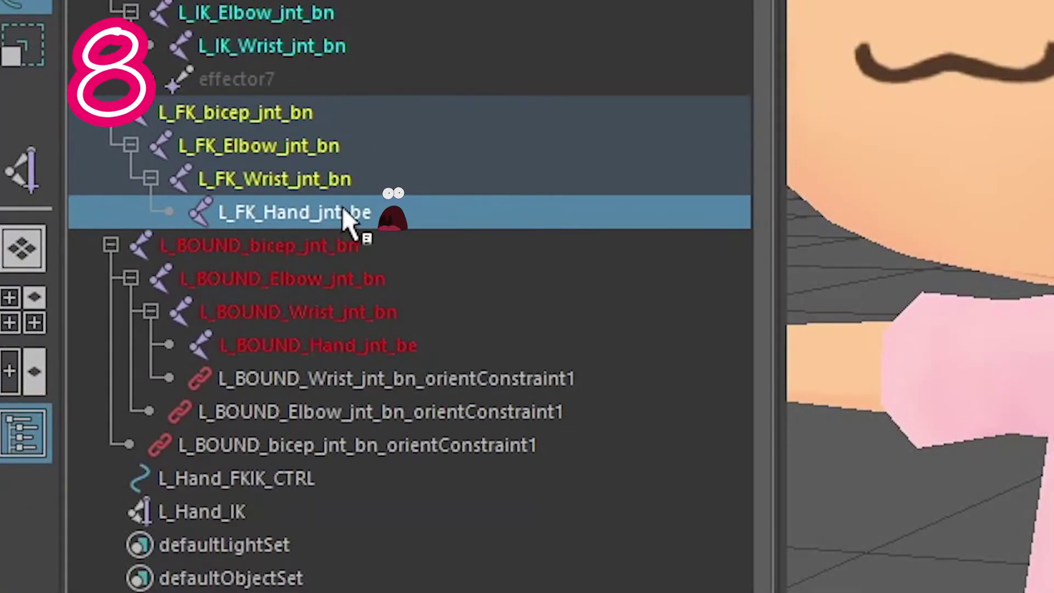
Step: Delete the FK hand joint and duplicate the bound wrist joint chain
key("Delete")
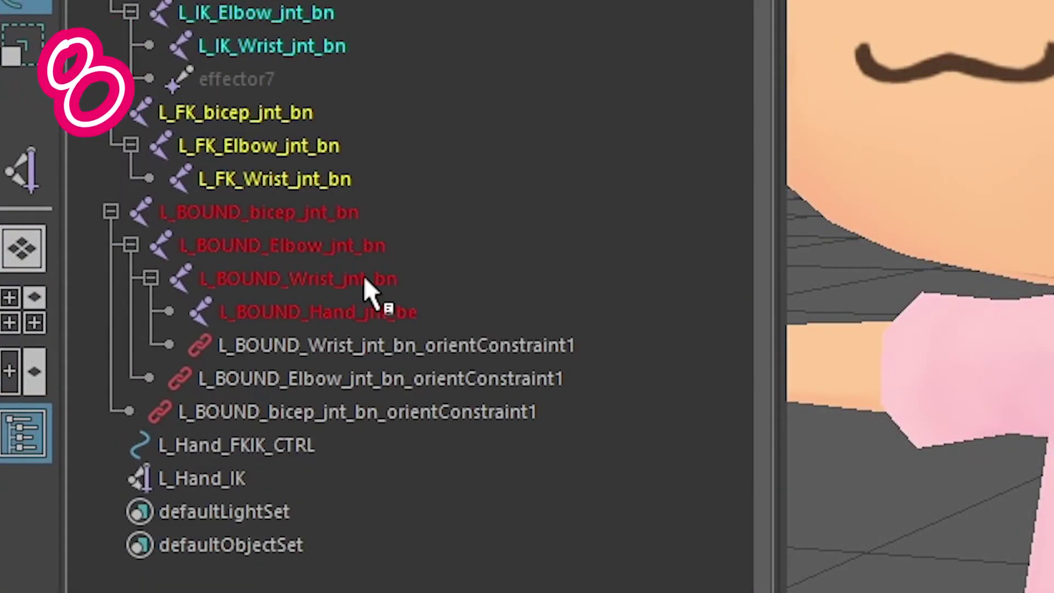
left_click(329, 279)
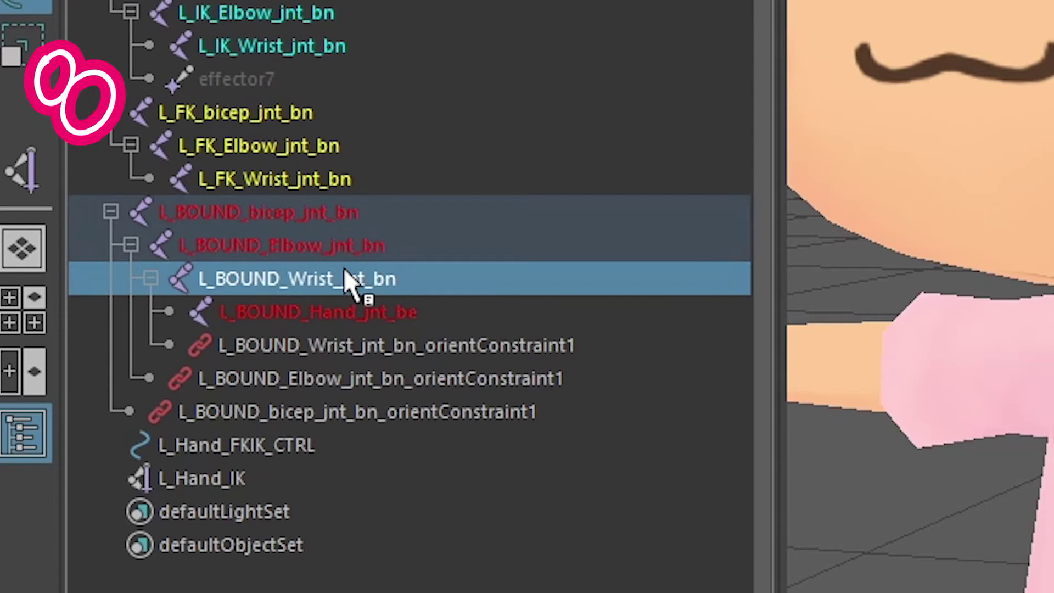
key("ctrl+d")
left_click(148, 410)
left_click(374, 311)
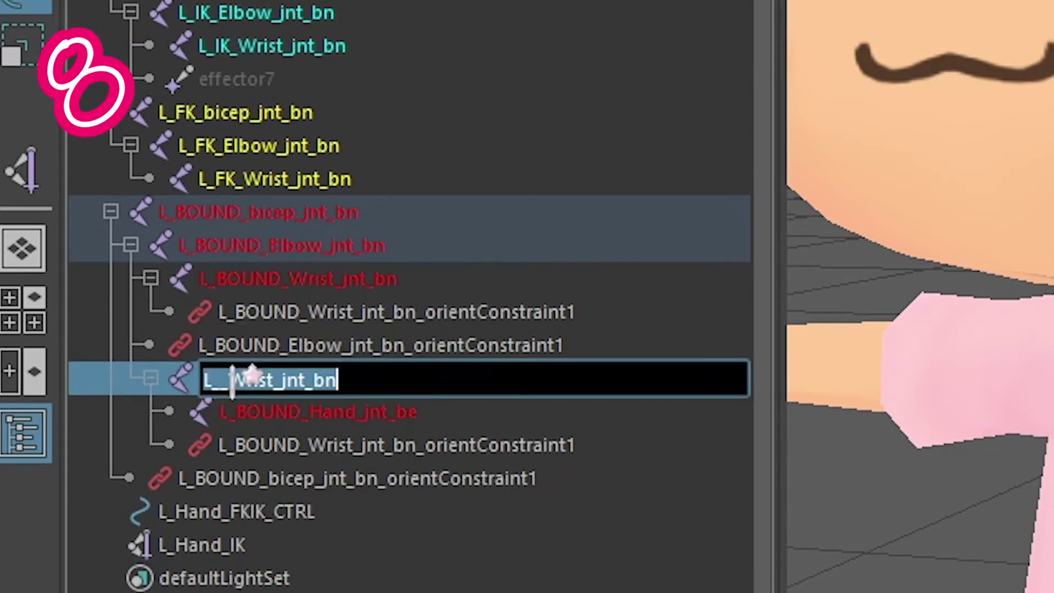
Step: Rename the duplicated joints to L_HAND_jnt_bn and L_HAND_Hand_jnt_be
left_click_drag(228, 380, 269, 384)
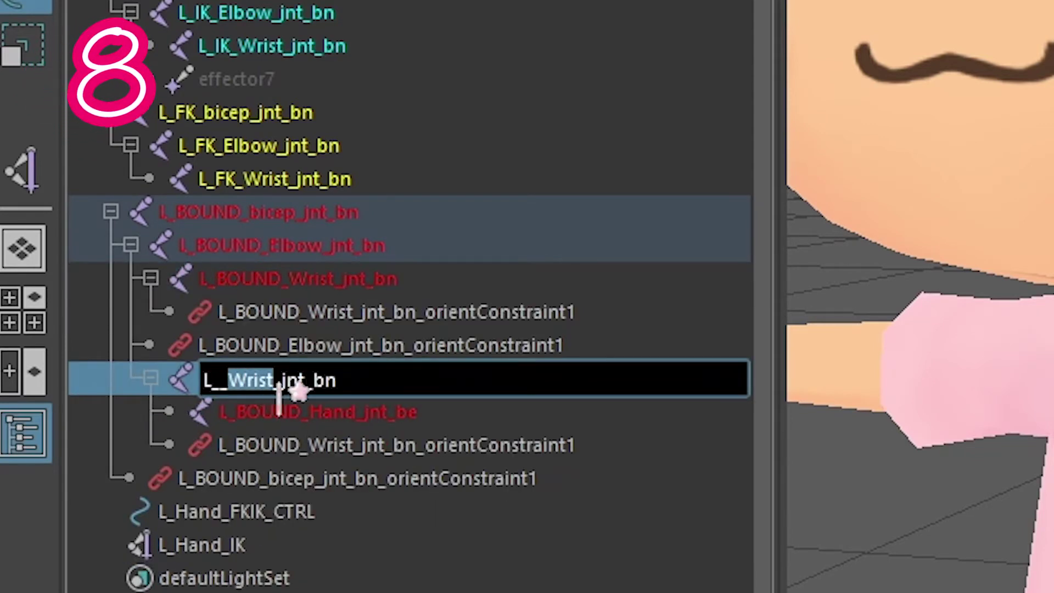
double_click(305, 413)
left_click_drag(305, 413, 252, 414)
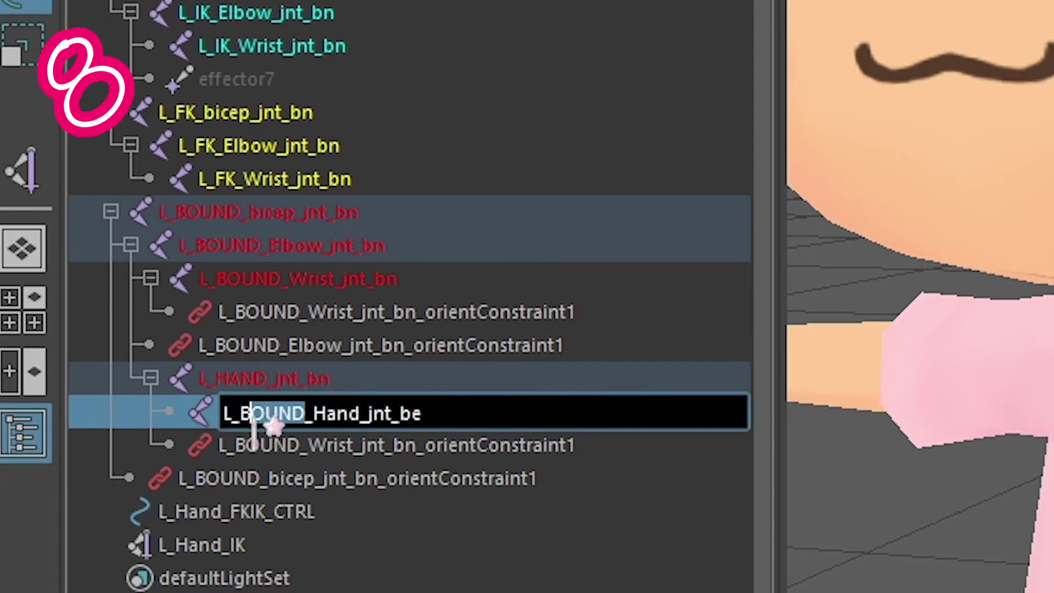
type("HAND")
key("Return")
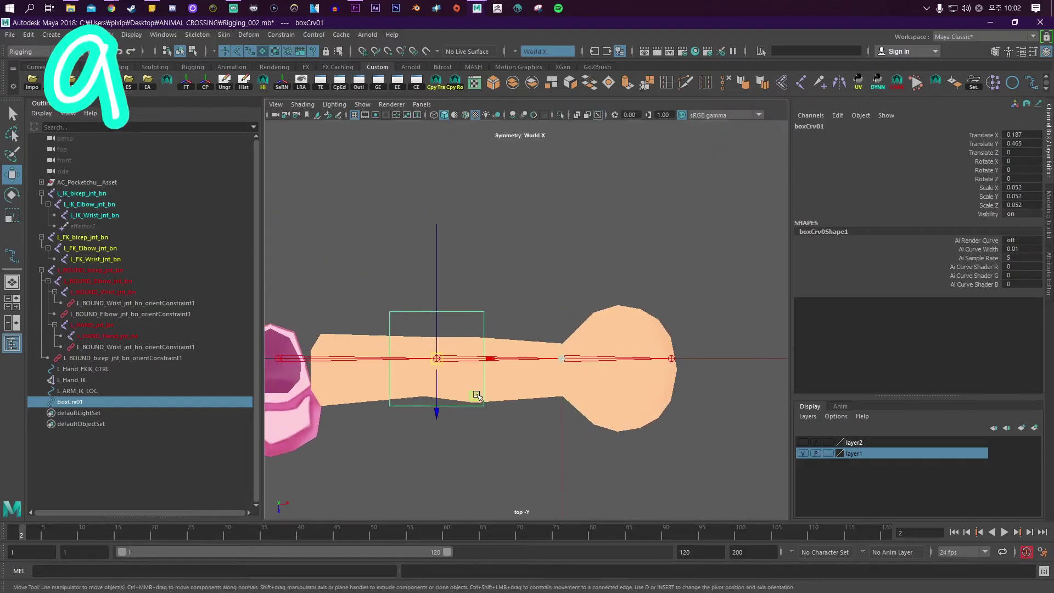
Step: Raise the box curve above the elbow, scale it down and rename it L_ARM
left_click_drag(437, 301, 438, 295)
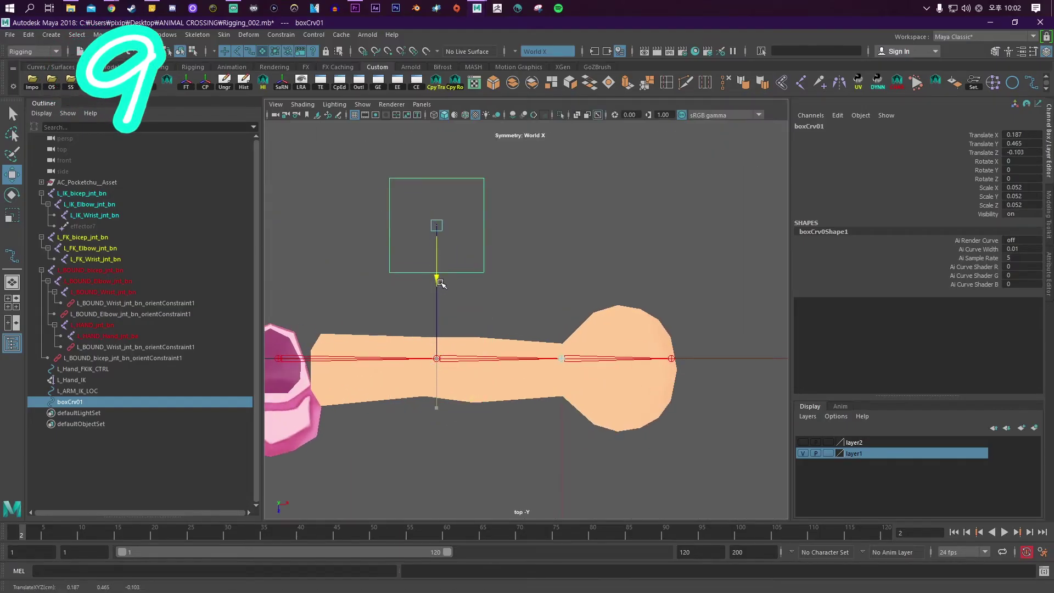
key("r")
middle_click_drag(445, 252, 390, 244)
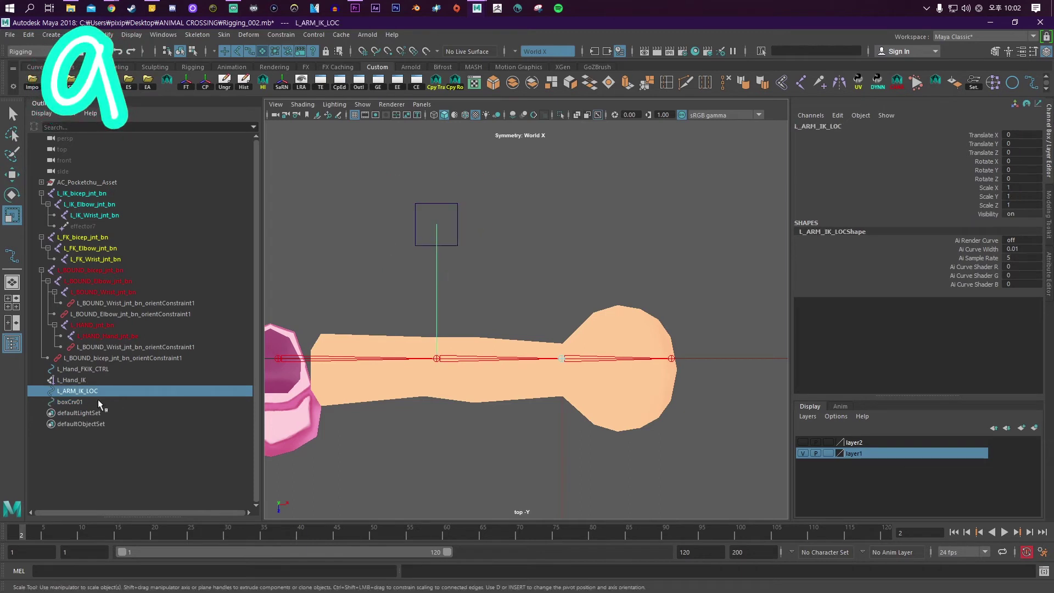
double_click(97, 401)
type("L")
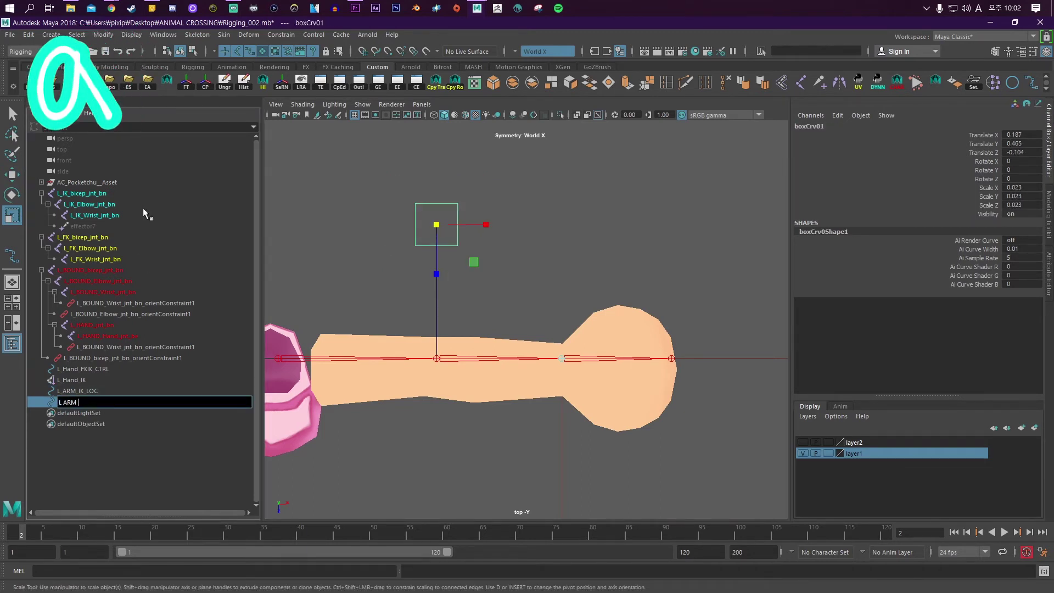
type("_ARM")
key("Return")
double_click(105, 402)
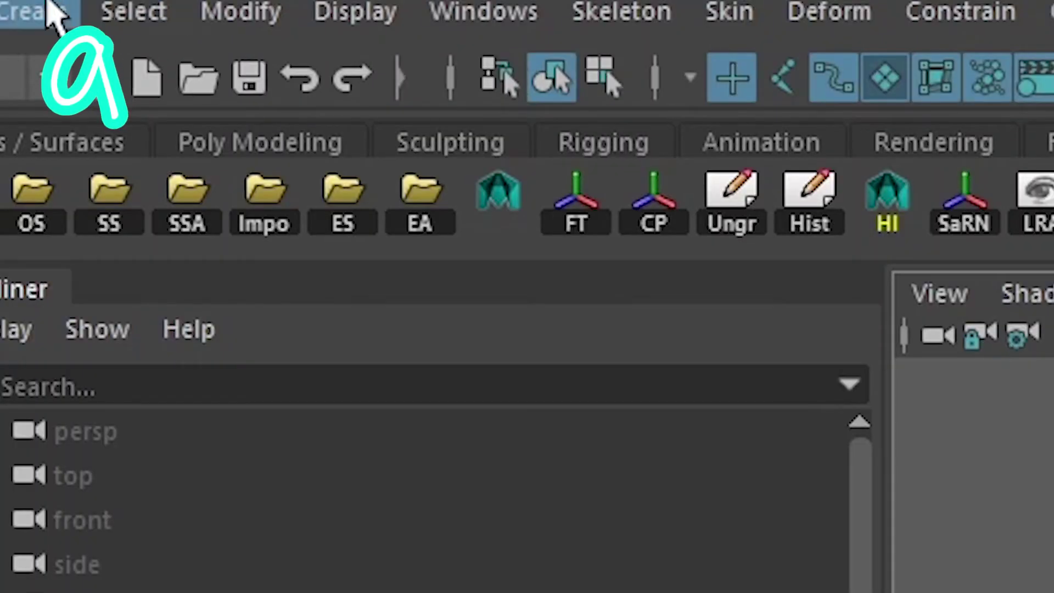
Step: Open the CV Curve Tool settings for a linear curve from the elbow
left_click(52, 34)
mouse_move(123, 85)
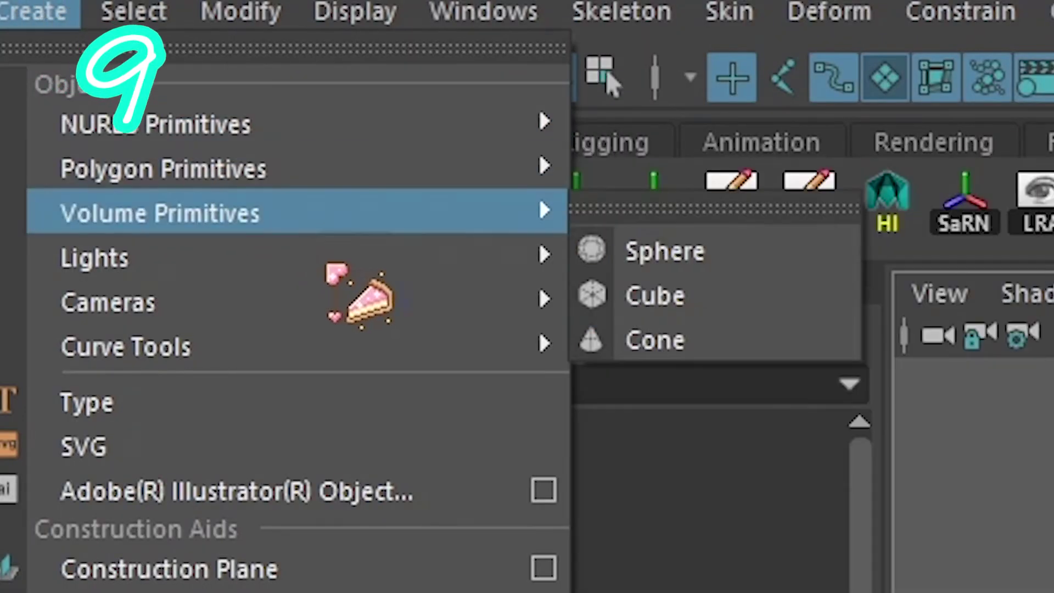
mouse_move(400, 362)
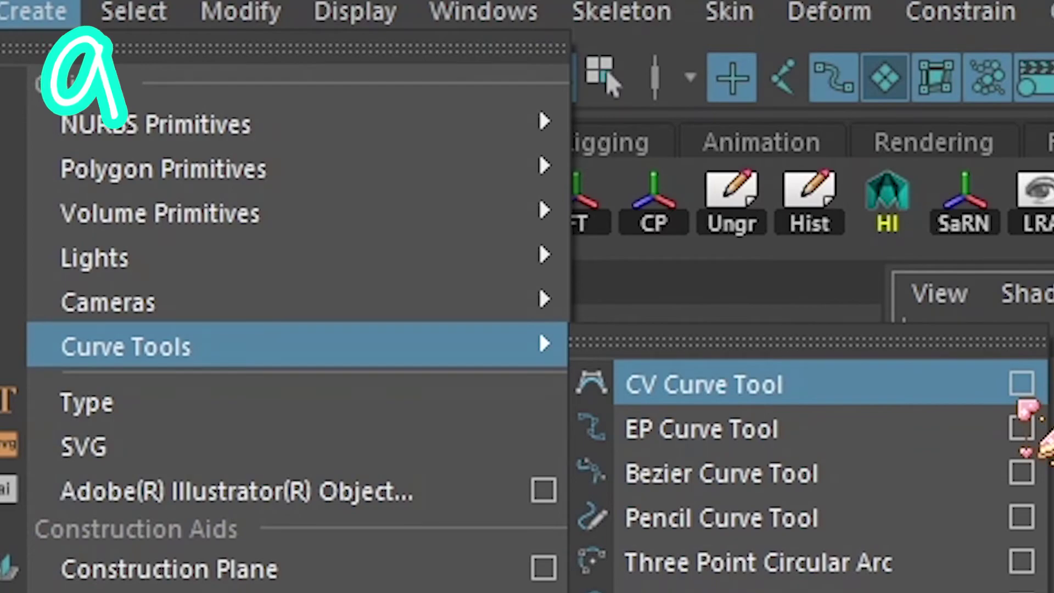
left_click(1020, 384)
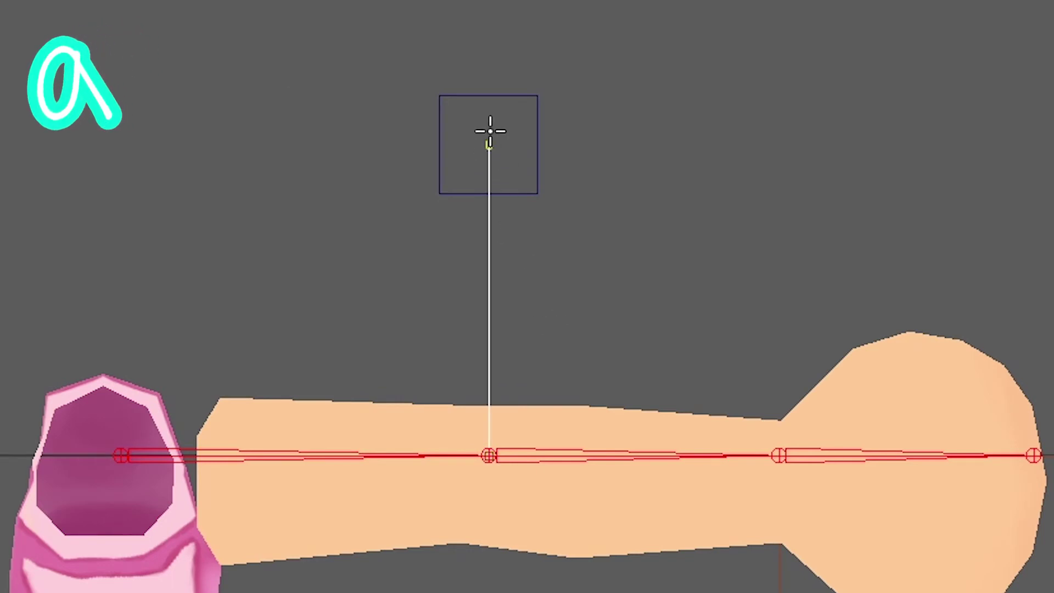
Step: Cluster the L_ARM_LOC control vertex at the square control
right_click(717, 215)
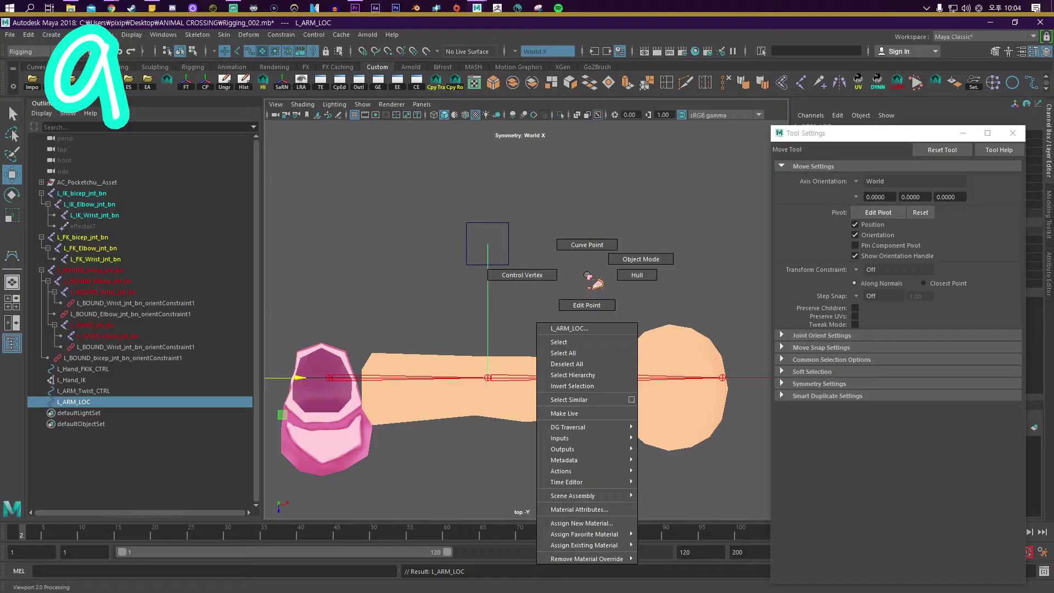
left_click(530, 280)
left_click_drag(535, 263, 536, 264)
left_click(277, 35)
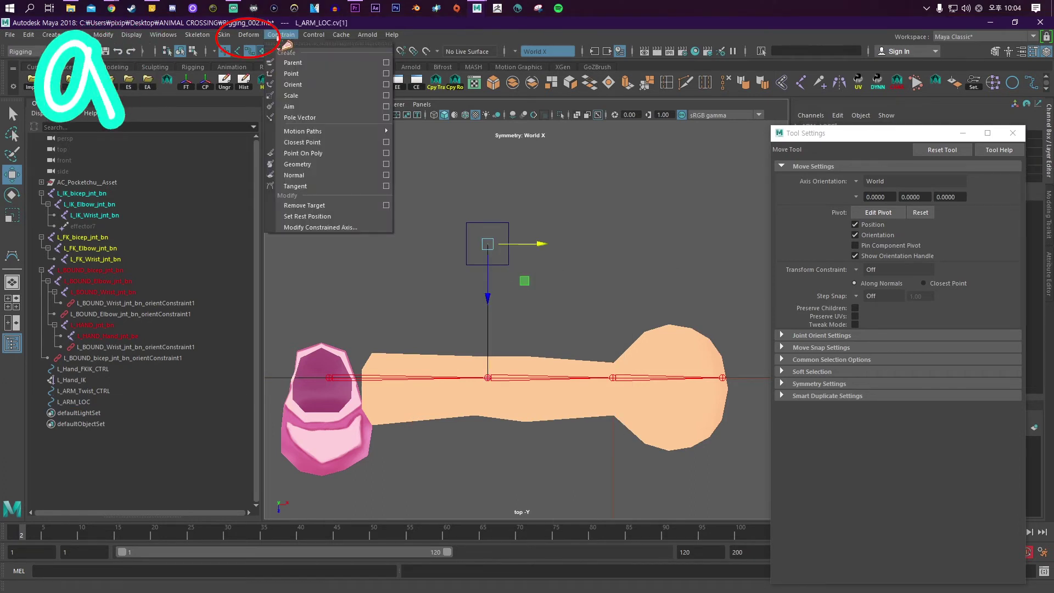
mouse_move(250, 36)
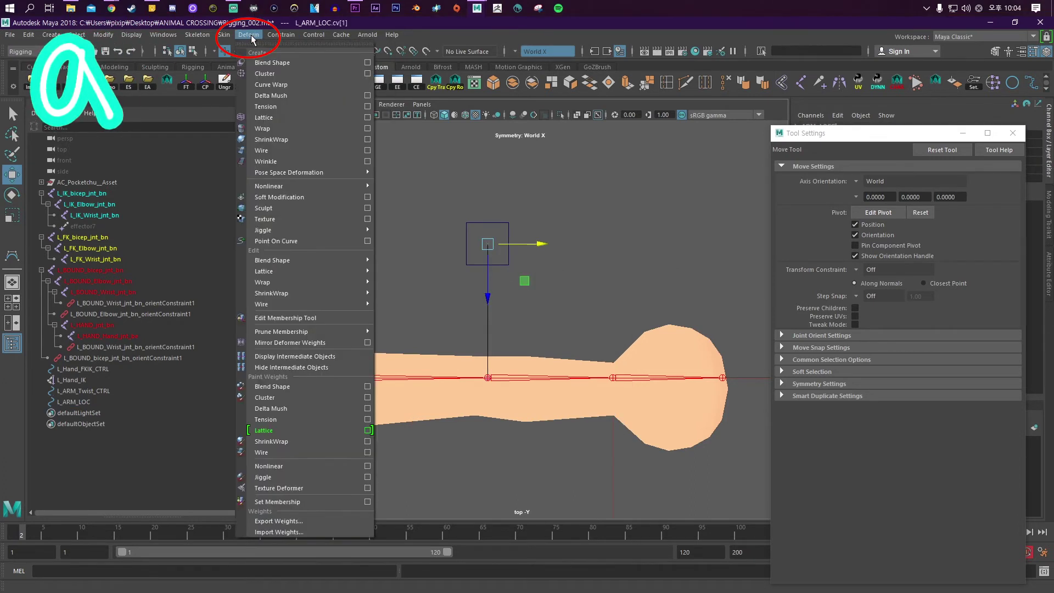
left_click(266, 75)
Step: Add a second cluster on the line's elbow vertex
left_click_drag(508, 333, 524, 334)
right_click_drag(524, 333, 491, 270)
left_click_drag(477, 368, 500, 392)
key("g")
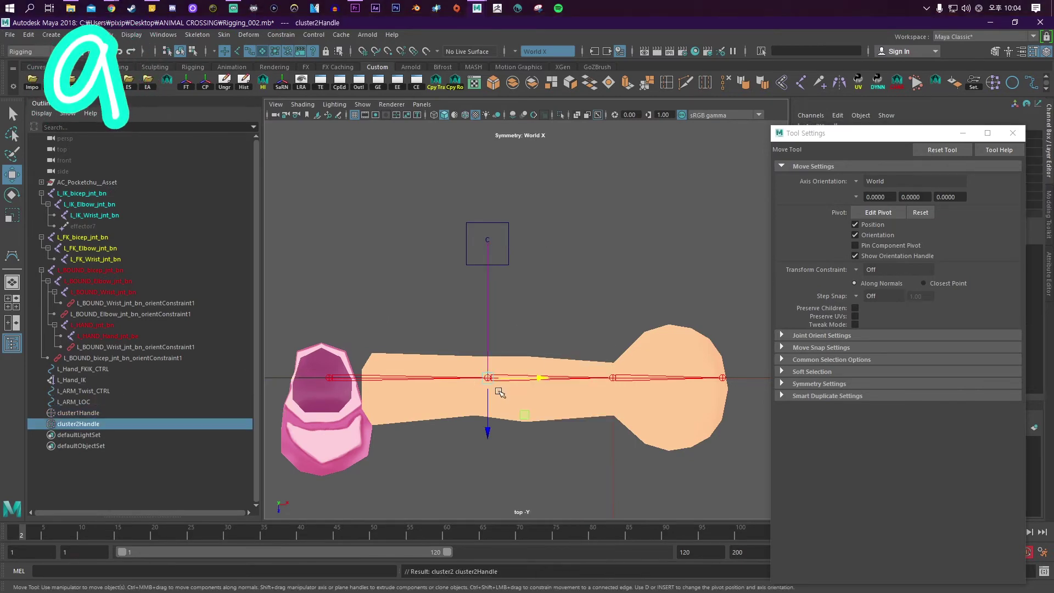
Step: Rename the first cluster L_arm_ctrl_cluster_a, then parent cluster_b to the elbow joint and cluster_a to L_ARM_Twist_CTRL
double_click(82, 414)
type("_arm_ctrl")
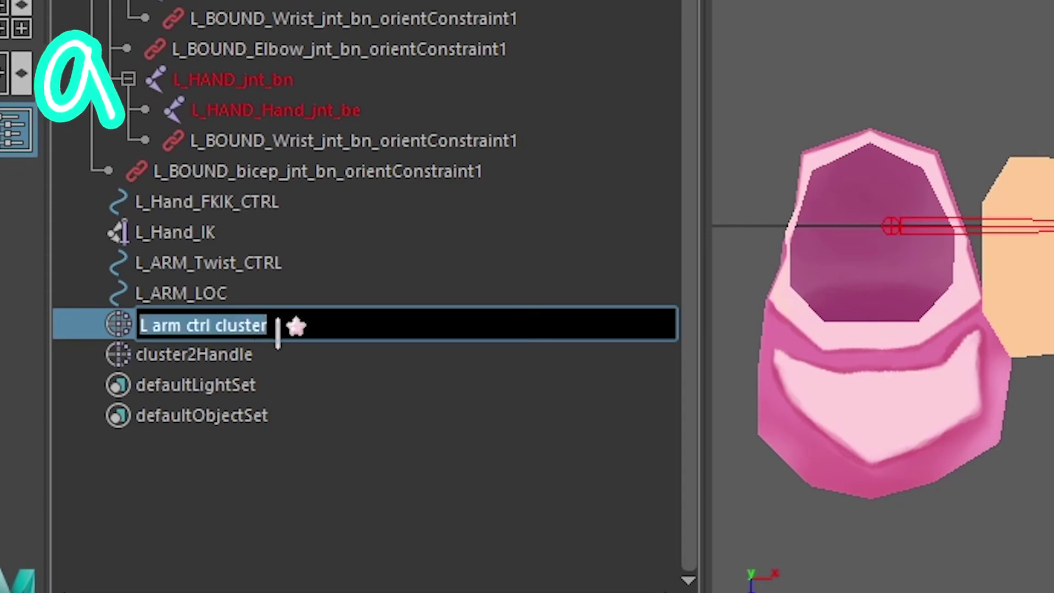
type("_a")
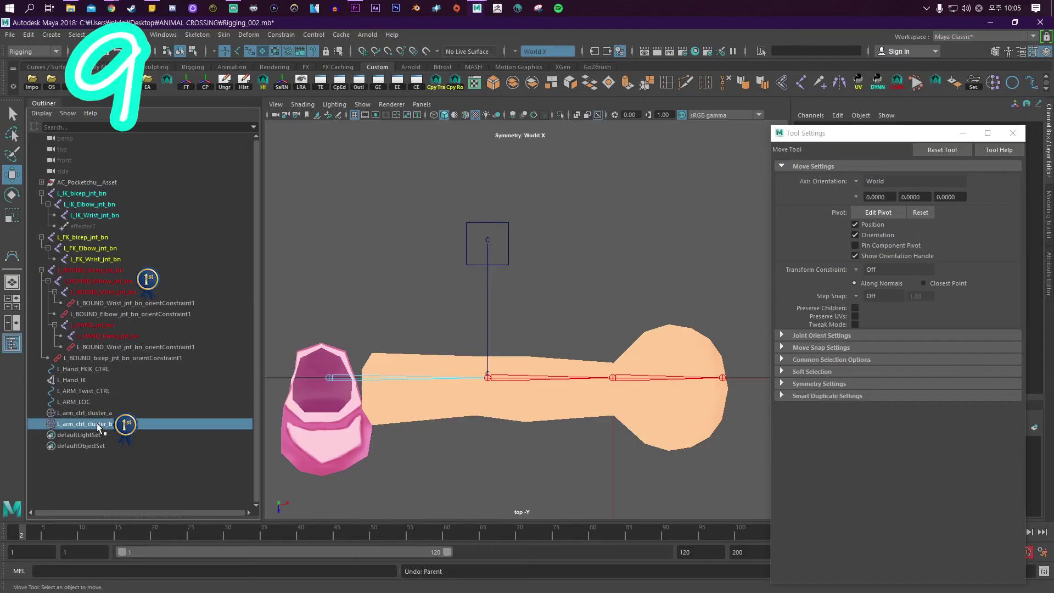
left_click(100, 425)
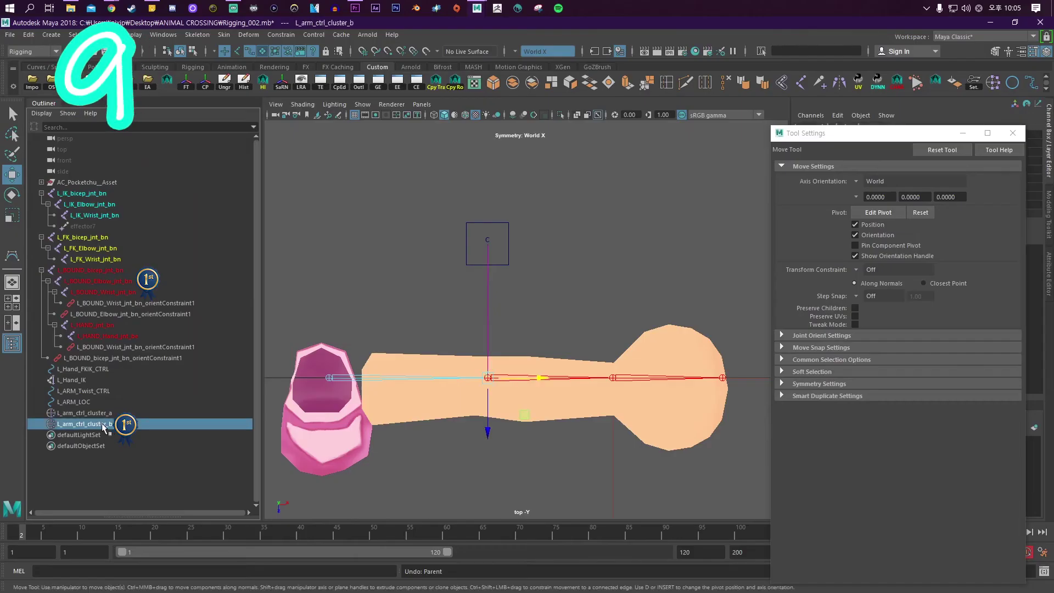
left_click(115, 281, "ctrl")
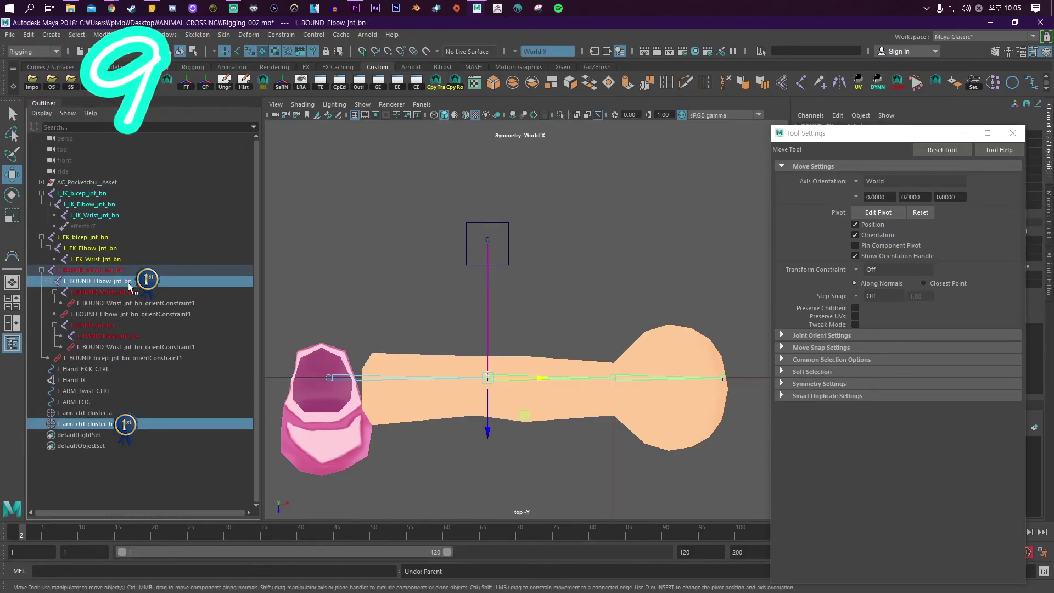
key("p")
left_click(80, 423)
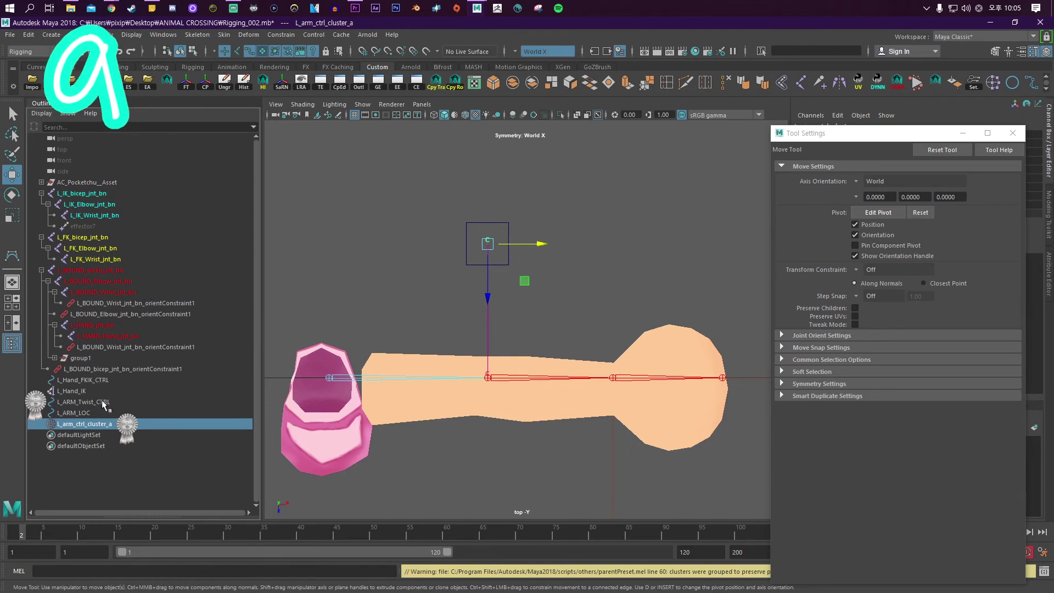
left_click(84, 402, "ctrl")
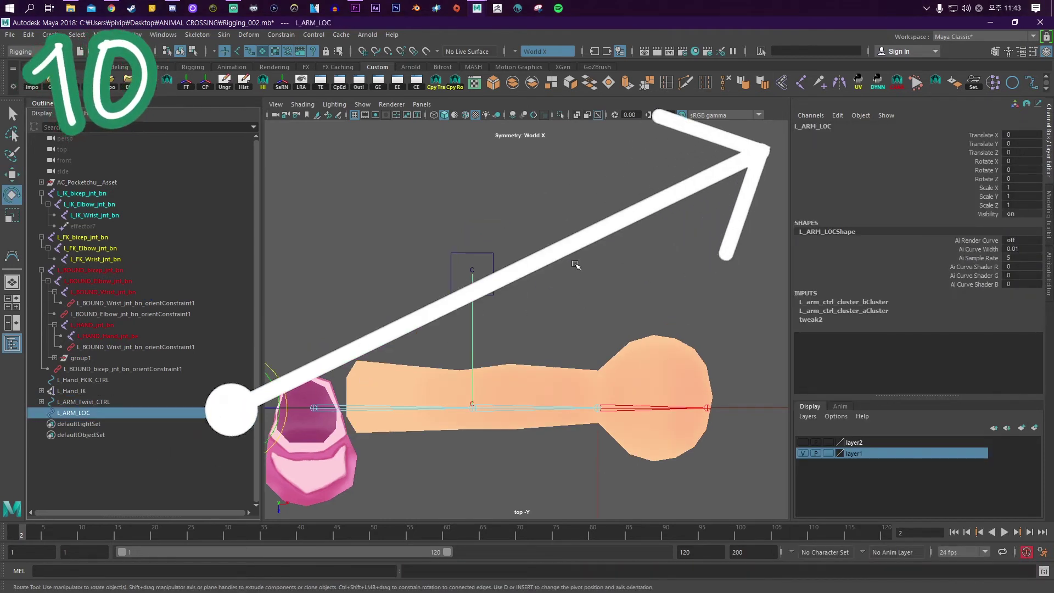
Step: Make Template keyable on L_ARM_LOC, hide Translate X through Visibility, and turn Template on
left_click(838, 116)
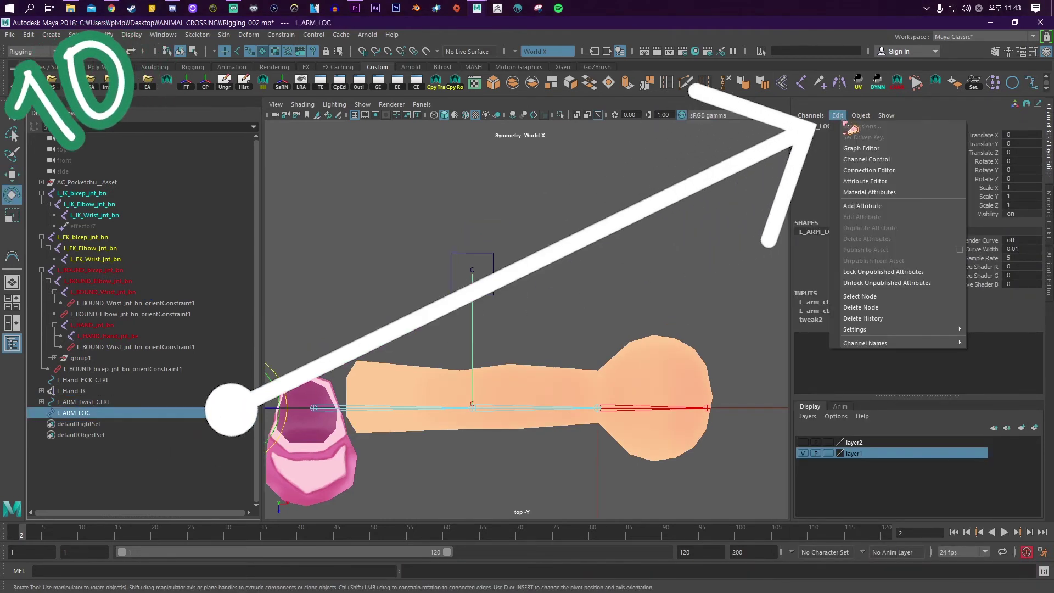
left_click(878, 159)
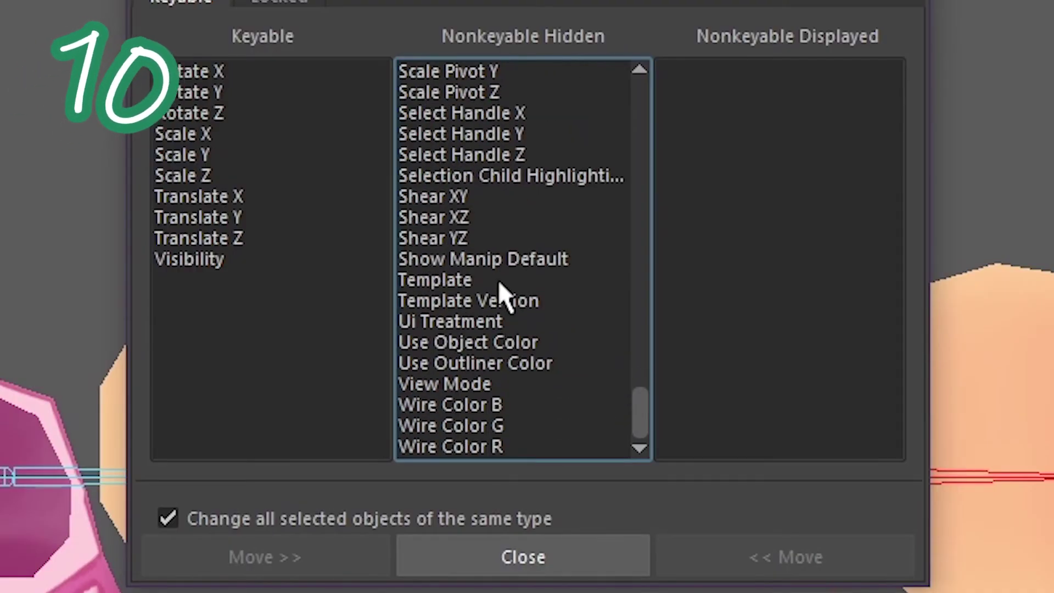
left_click(466, 281)
left_click(729, 568)
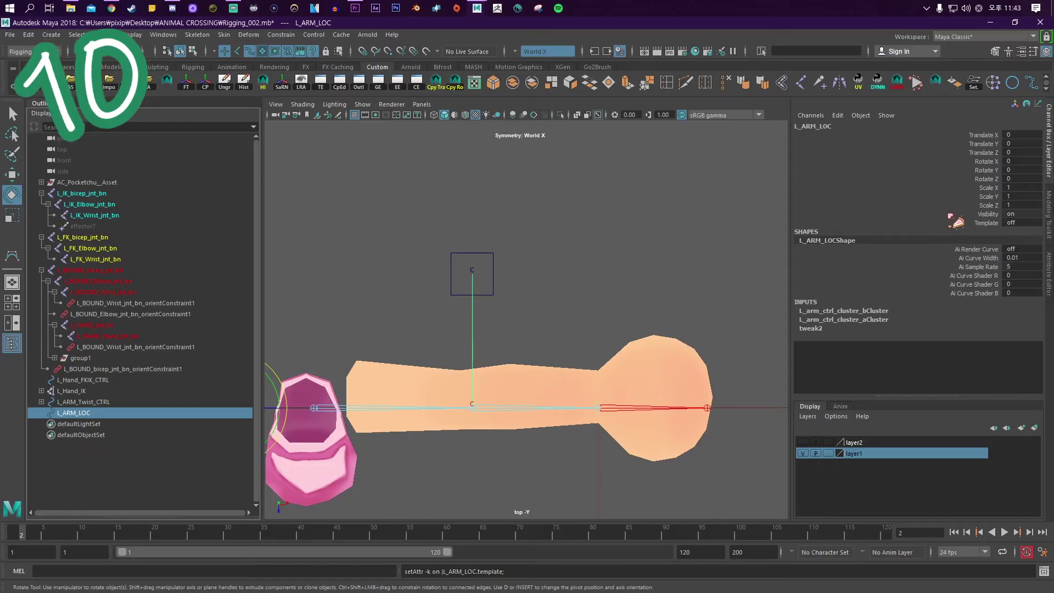
left_click_drag(955, 219, 964, 138)
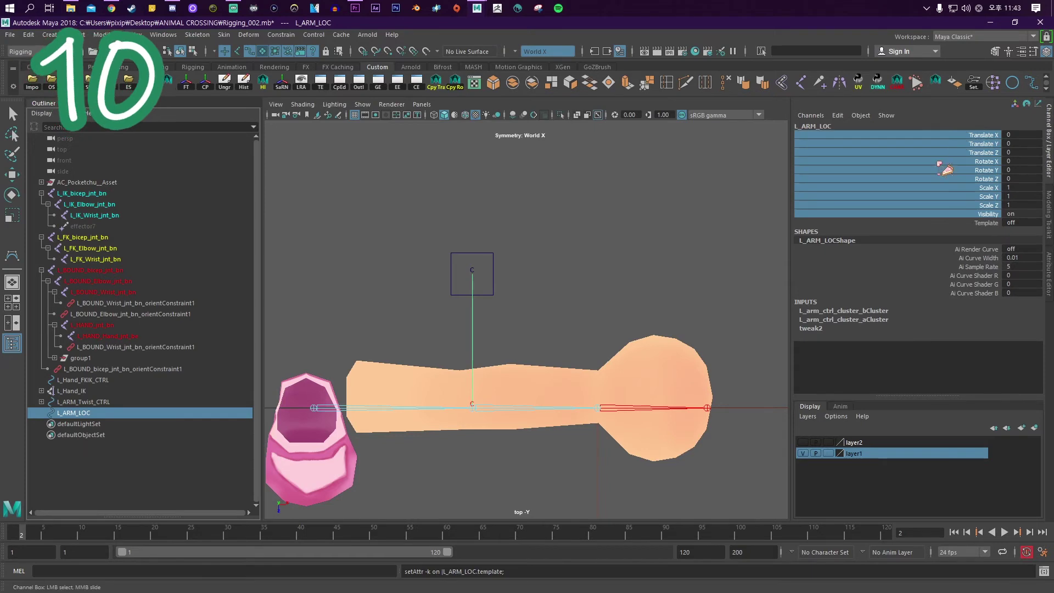
right_click(943, 168)
left_click(966, 425)
left_click(958, 137)
Step: Select L_ARM_Twist_CTRL with the Move tool to test the templated line
left_click(572, 206)
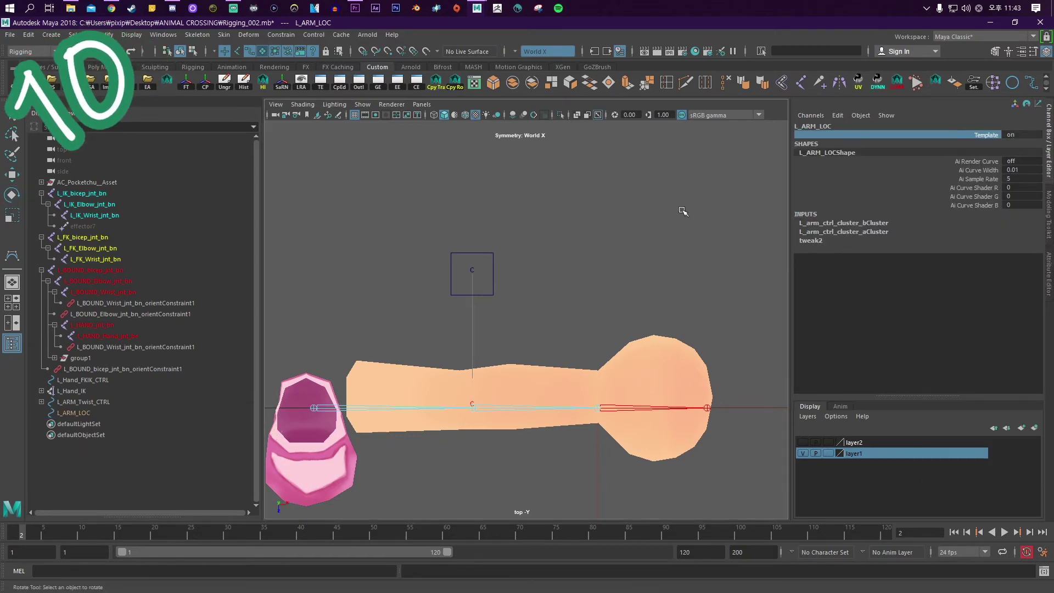
key("e")
left_click(493, 274)
key("w")
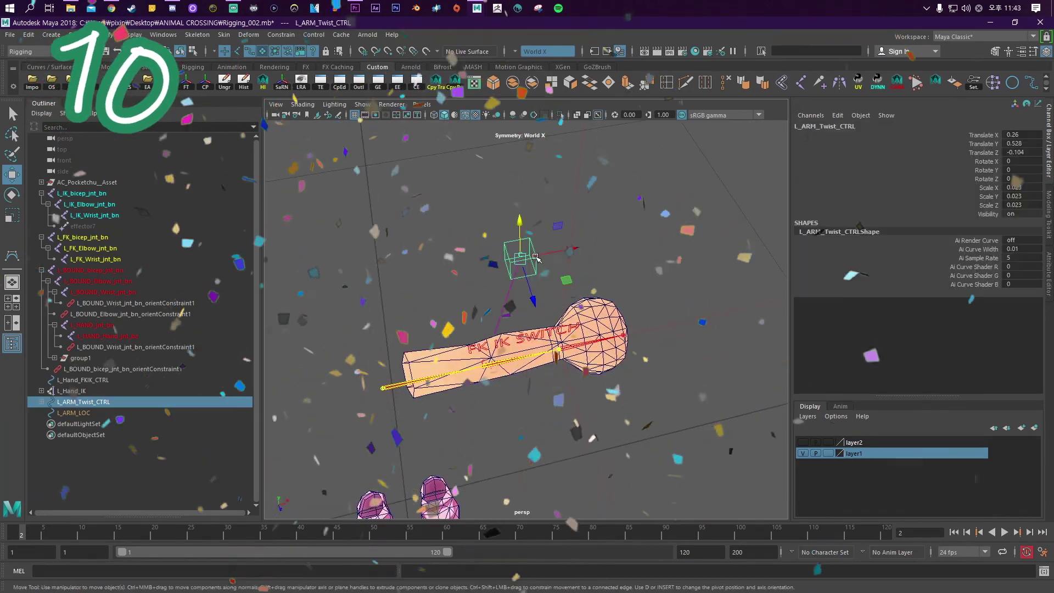
Step: Drag L_Hand_IK to bend the arm at the elbow and check the pole-vector behaviour
left_click_drag(513, 241, 419, 278)
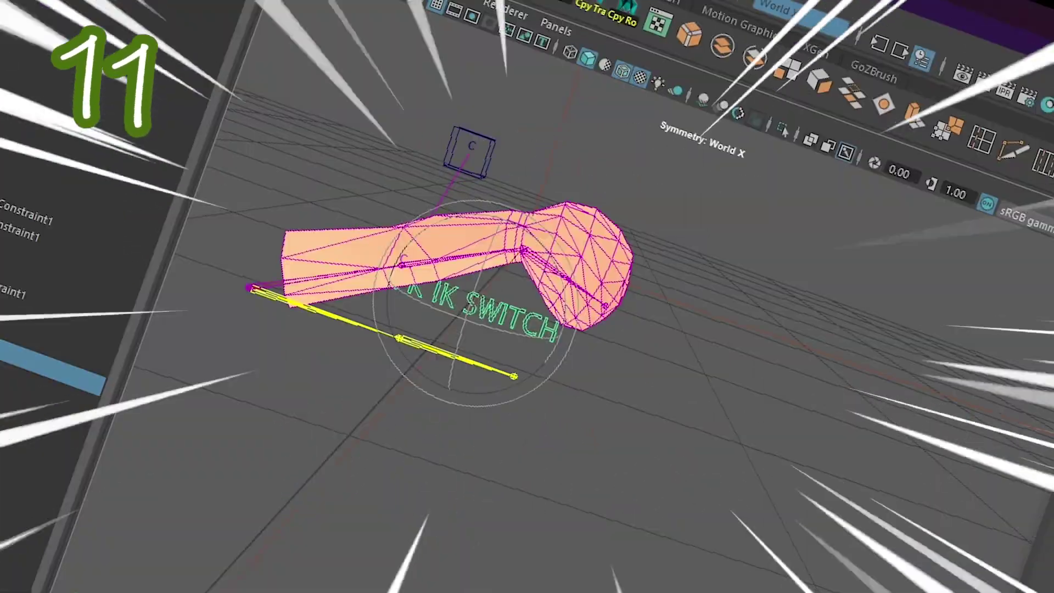
left_click_drag(706, 285, 517, 236)
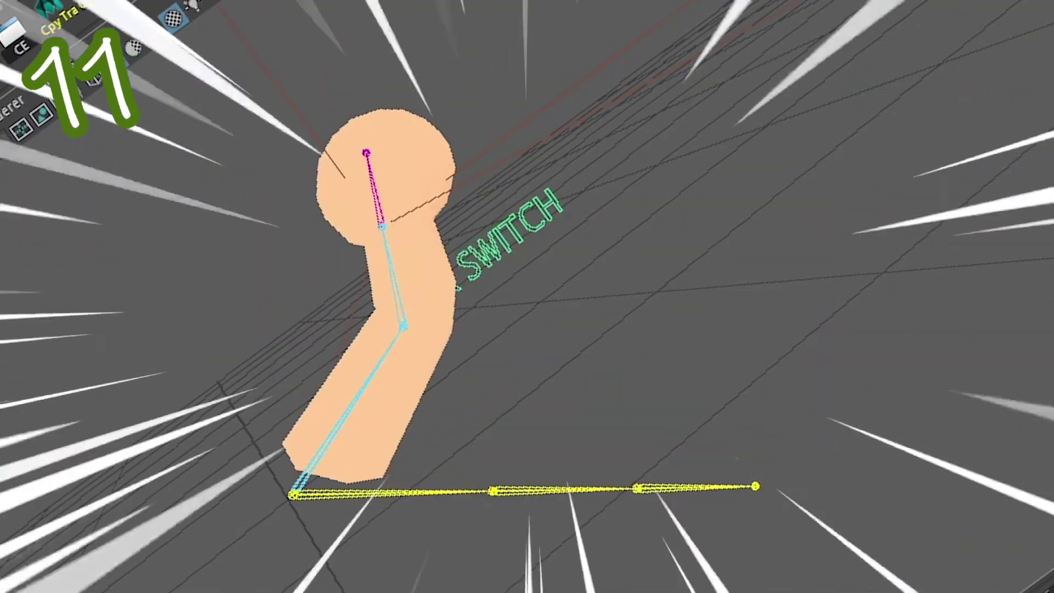